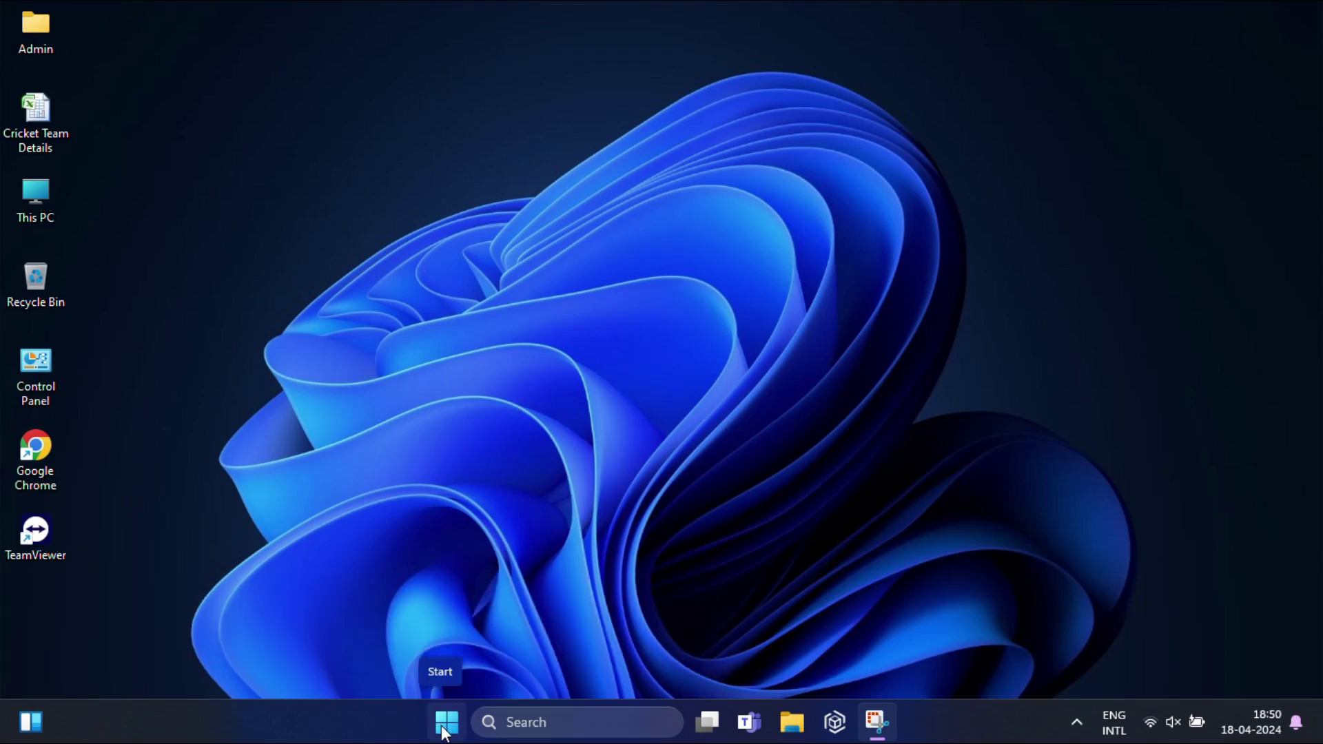
- Check the signed-in account's options in the Start menu, then dismiss the menu
click(444, 733)
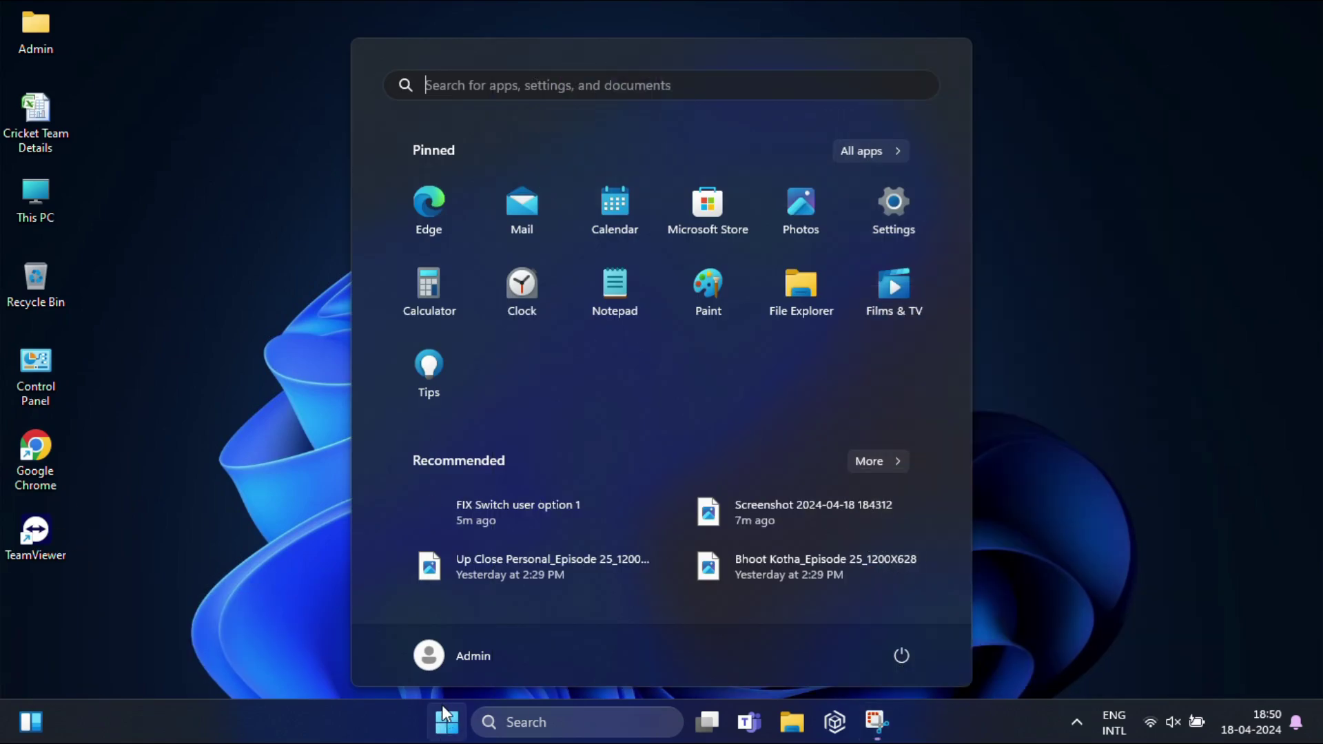
click(435, 657)
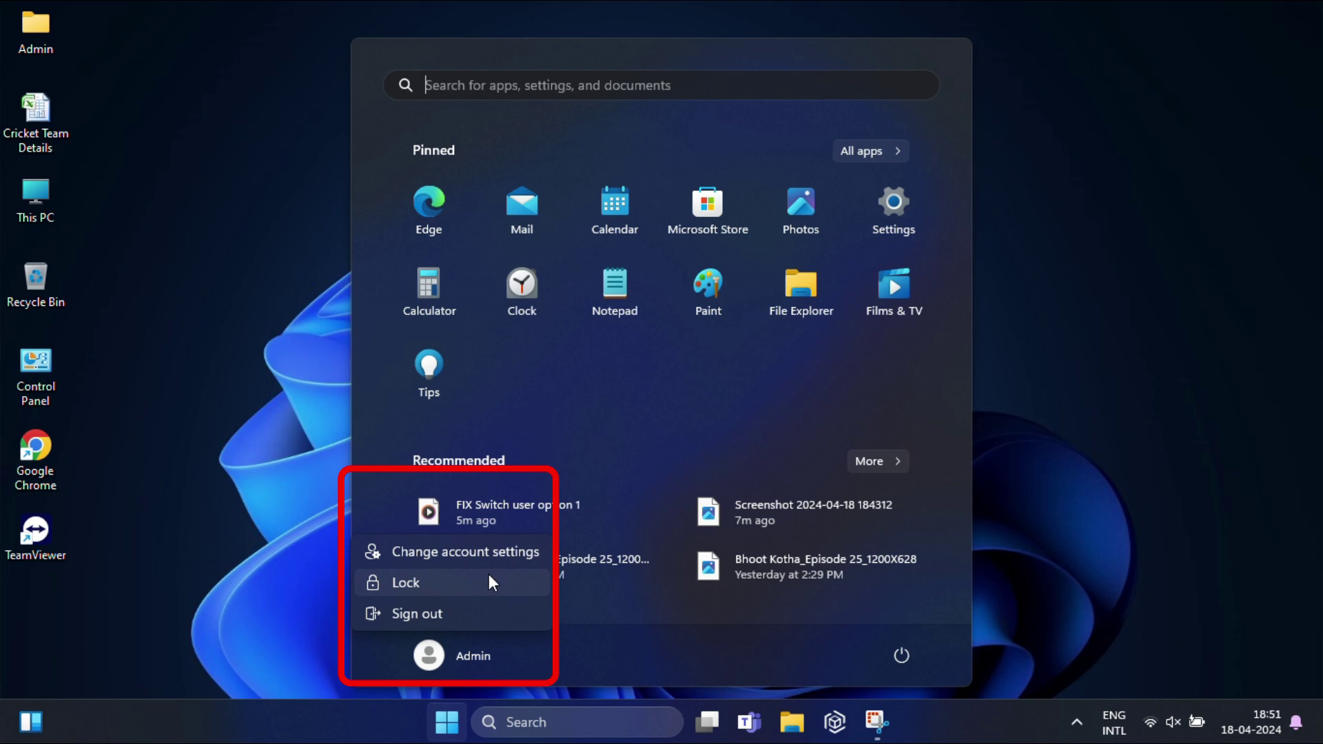
key(Escape)
click(1156, 436)
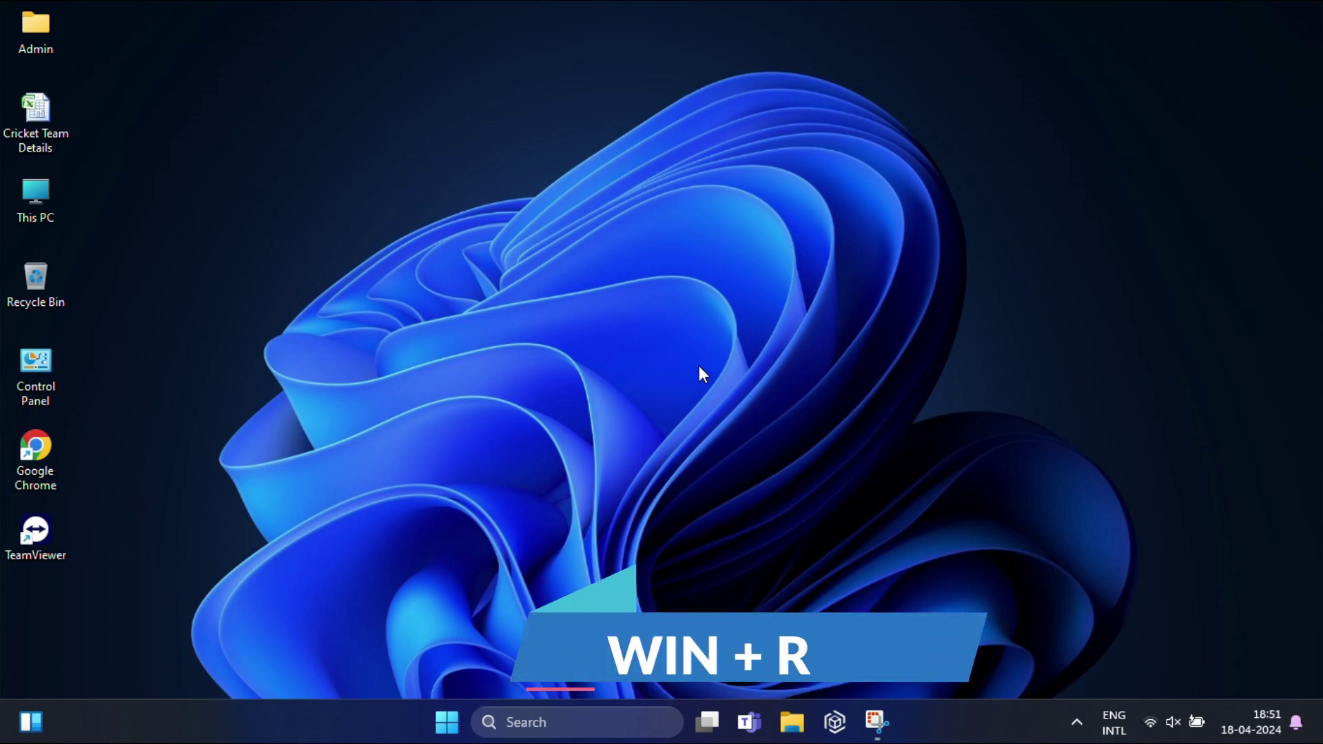
- Run gpedit.msc to launch the Local Group Policy Editor
key(super+r)
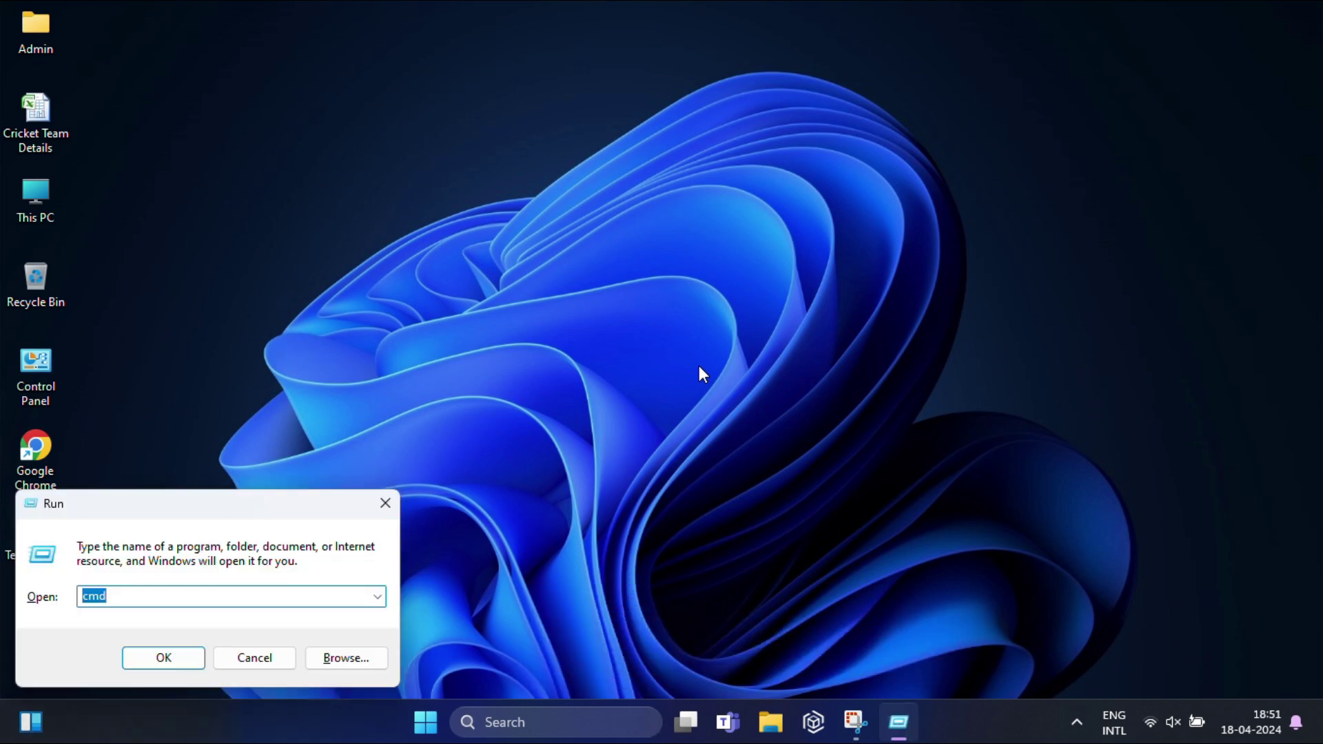
text(gped)
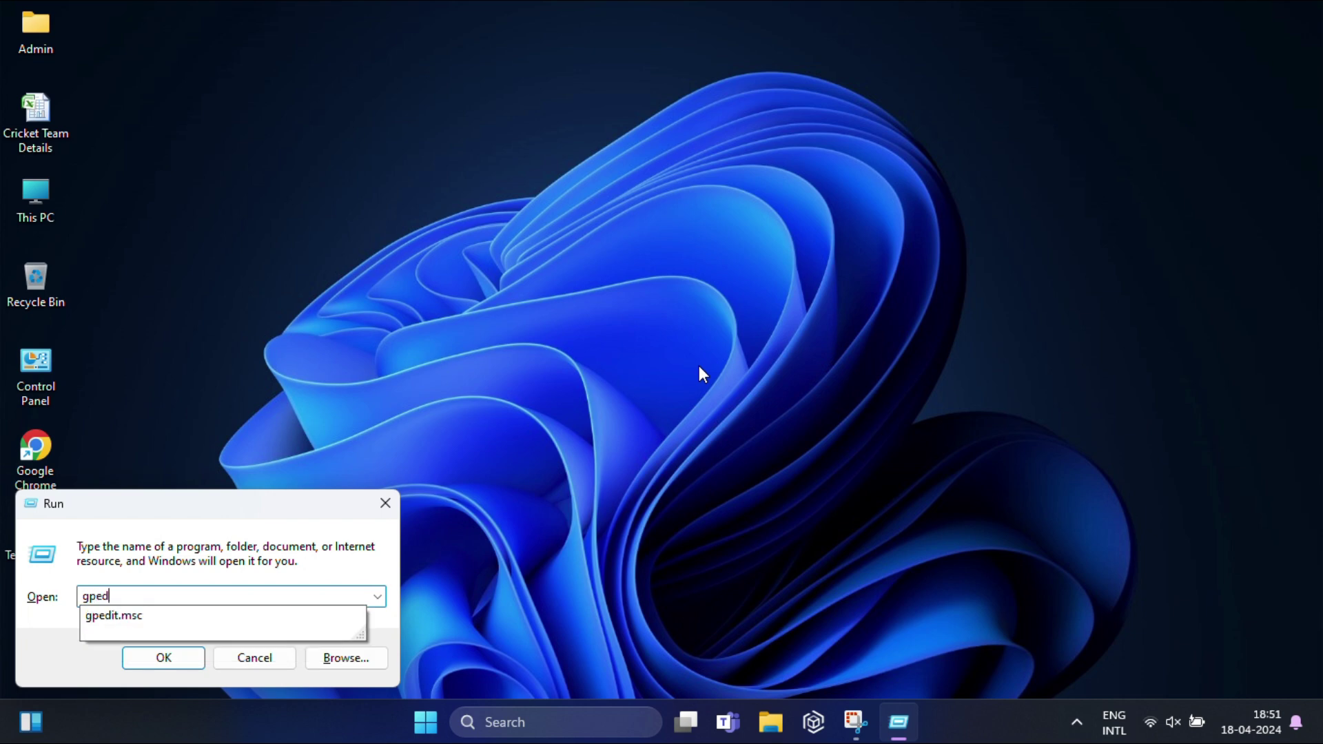
text(it.msc)
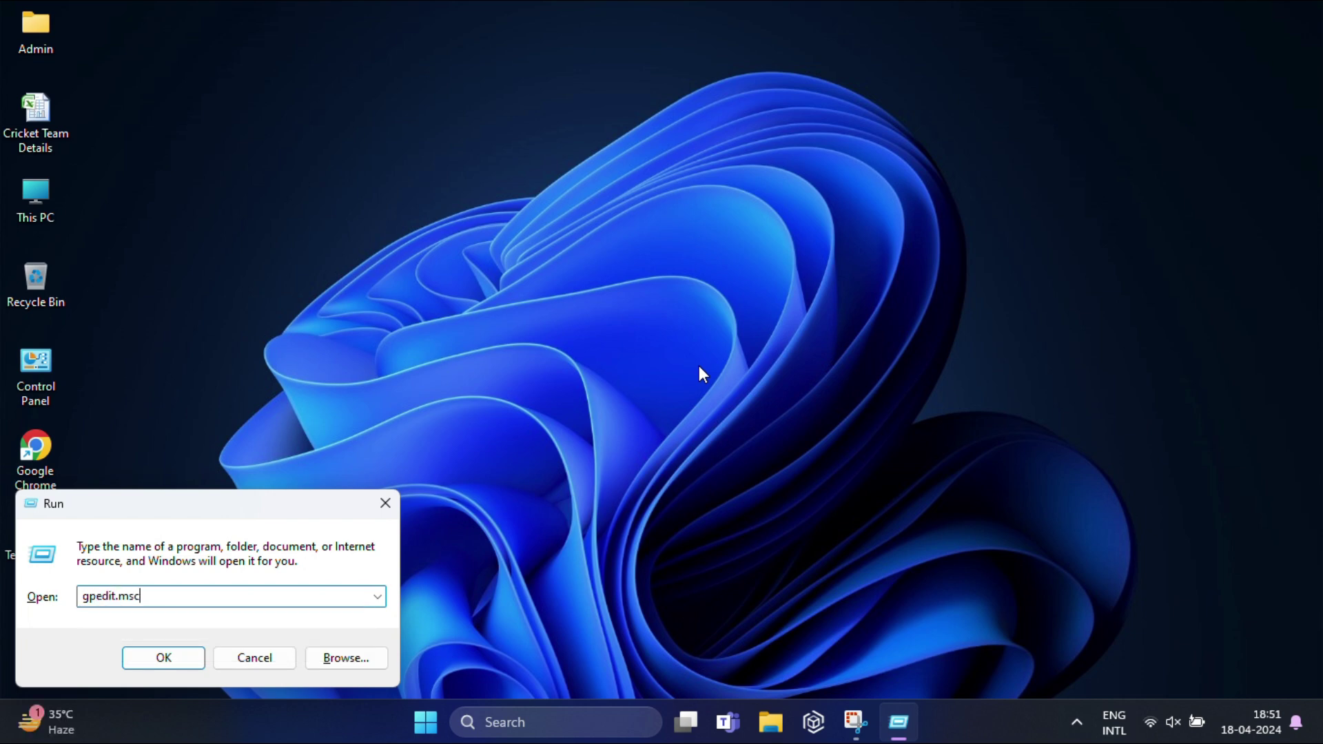
click(169, 656)
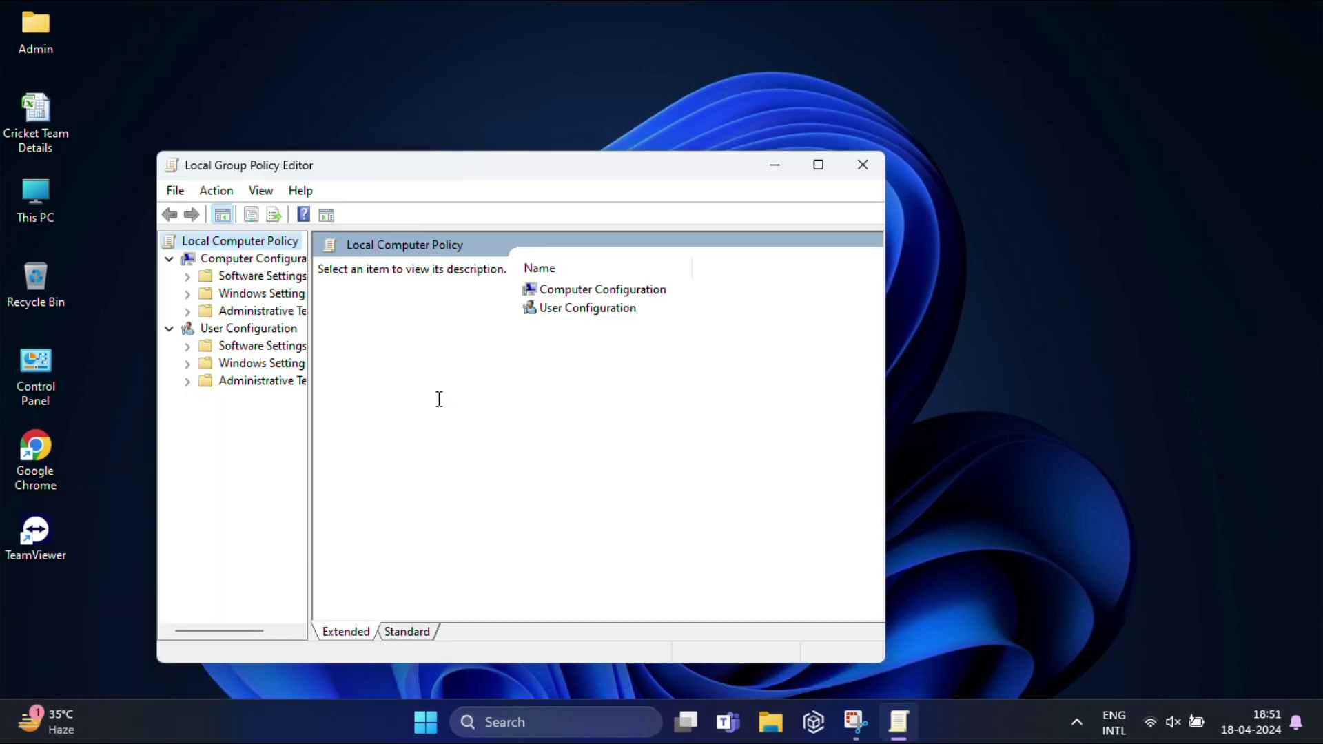
- Maximize the editor, widen the tree, and show Computer Configuration > Administrative Templates > System > Logon
click(819, 165)
drag(153, 372, 262, 371)
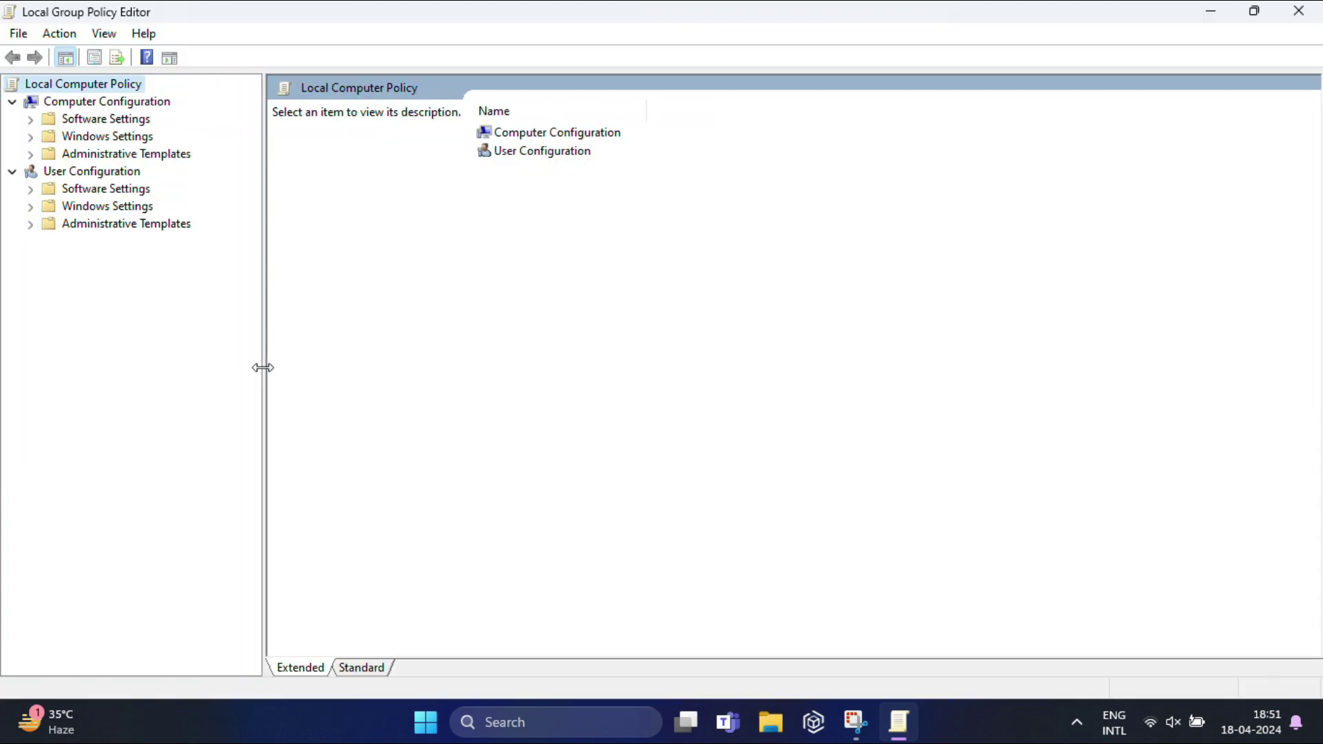
click(67, 105)
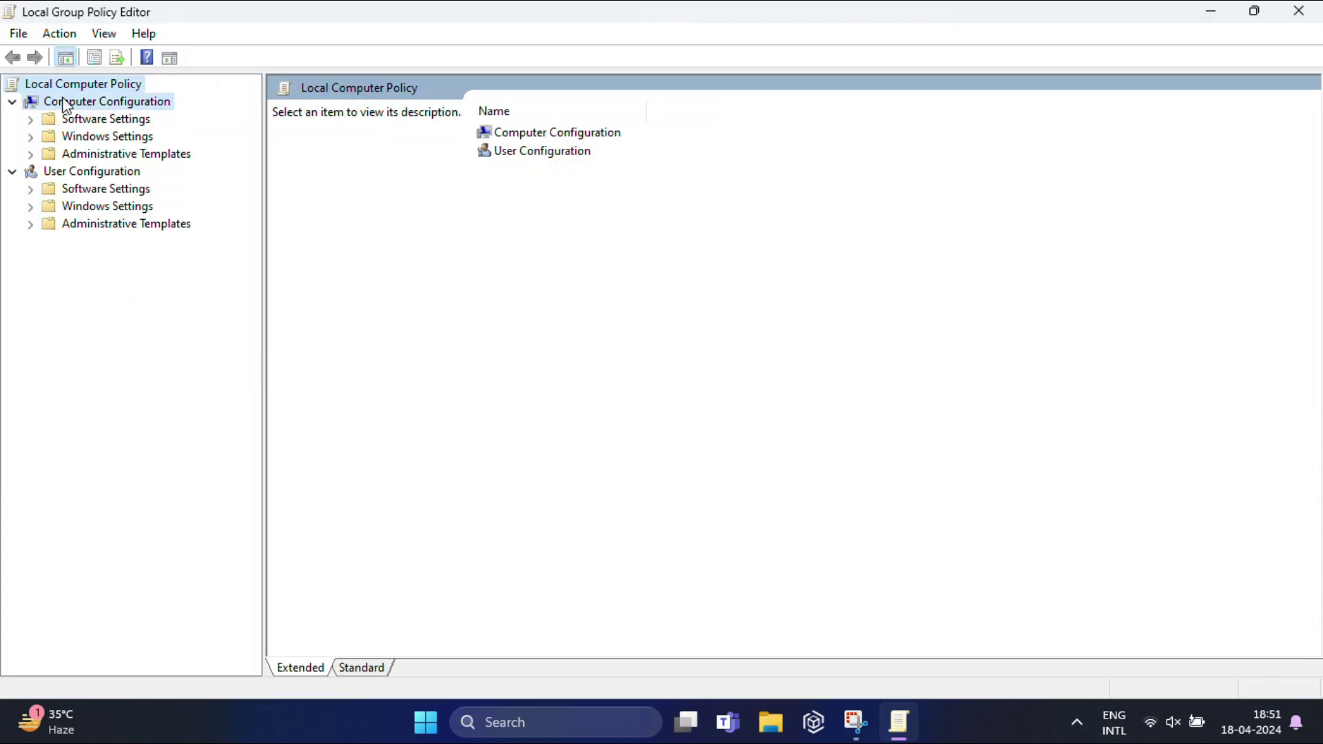
click(31, 155)
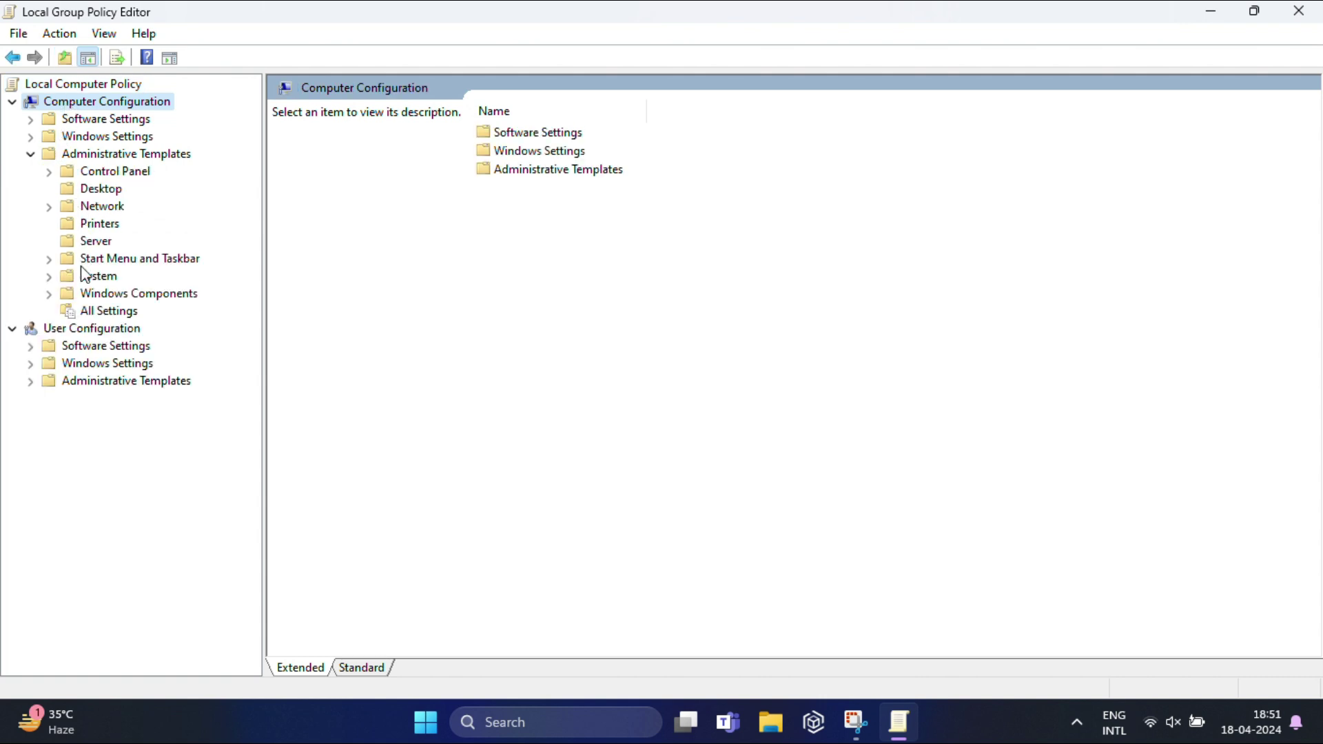
click(50, 277)
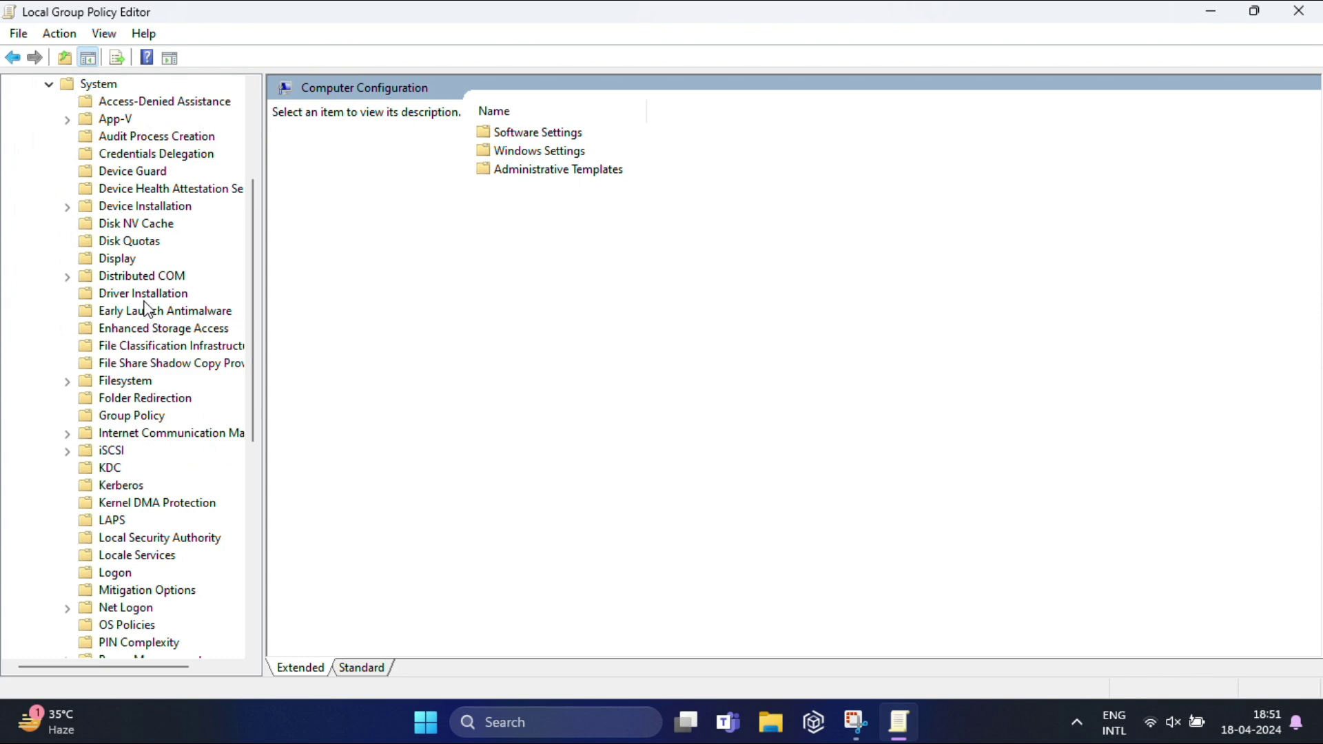
scroll(117, 583, down, 2)
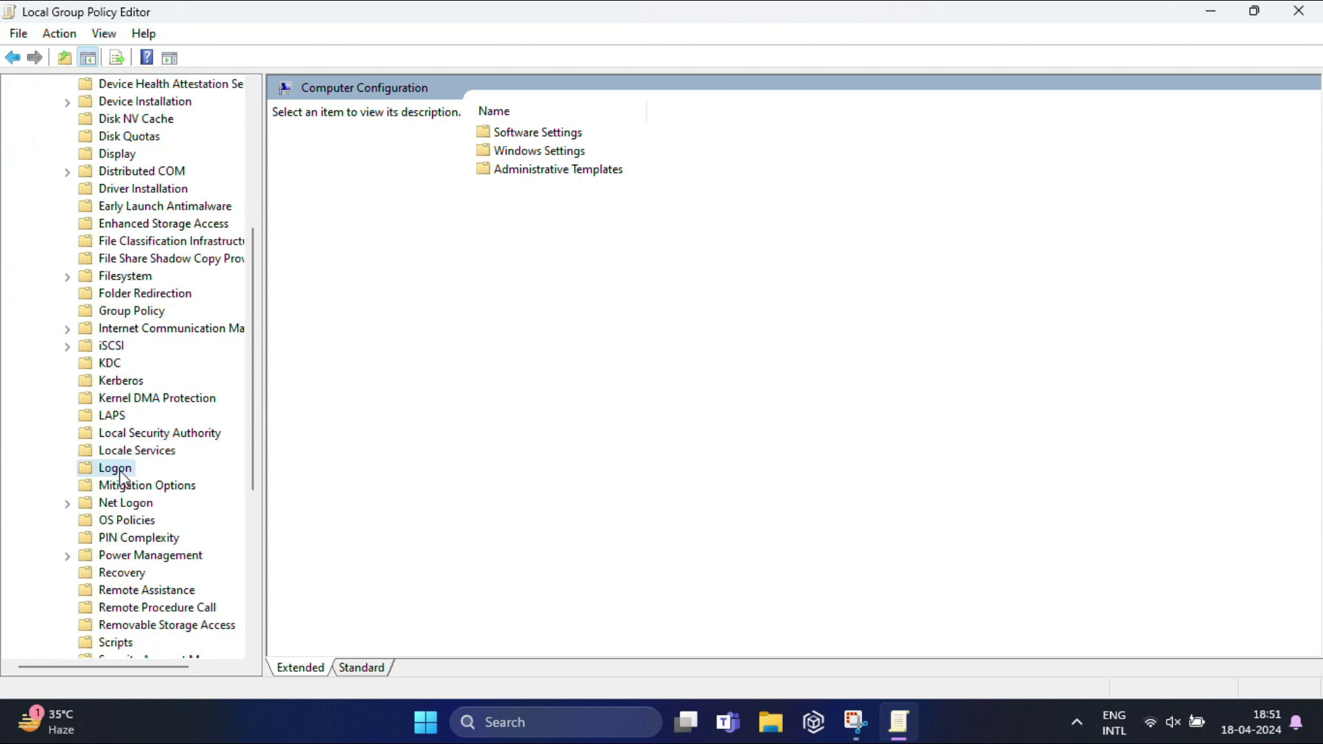
click(118, 468)
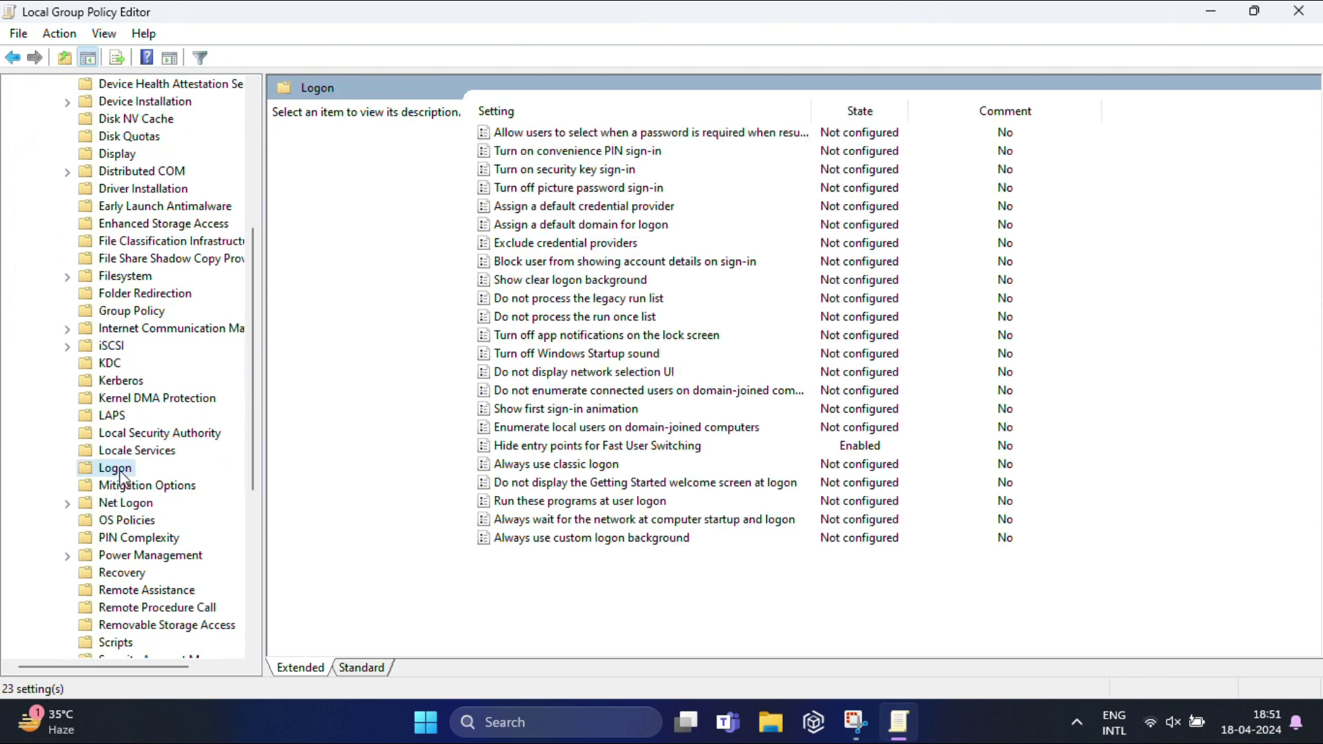
- Set 'Hide entry points for Fast User Switching' to Disabled, apply it, and close the editor
click(671, 448)
double_click(640, 446)
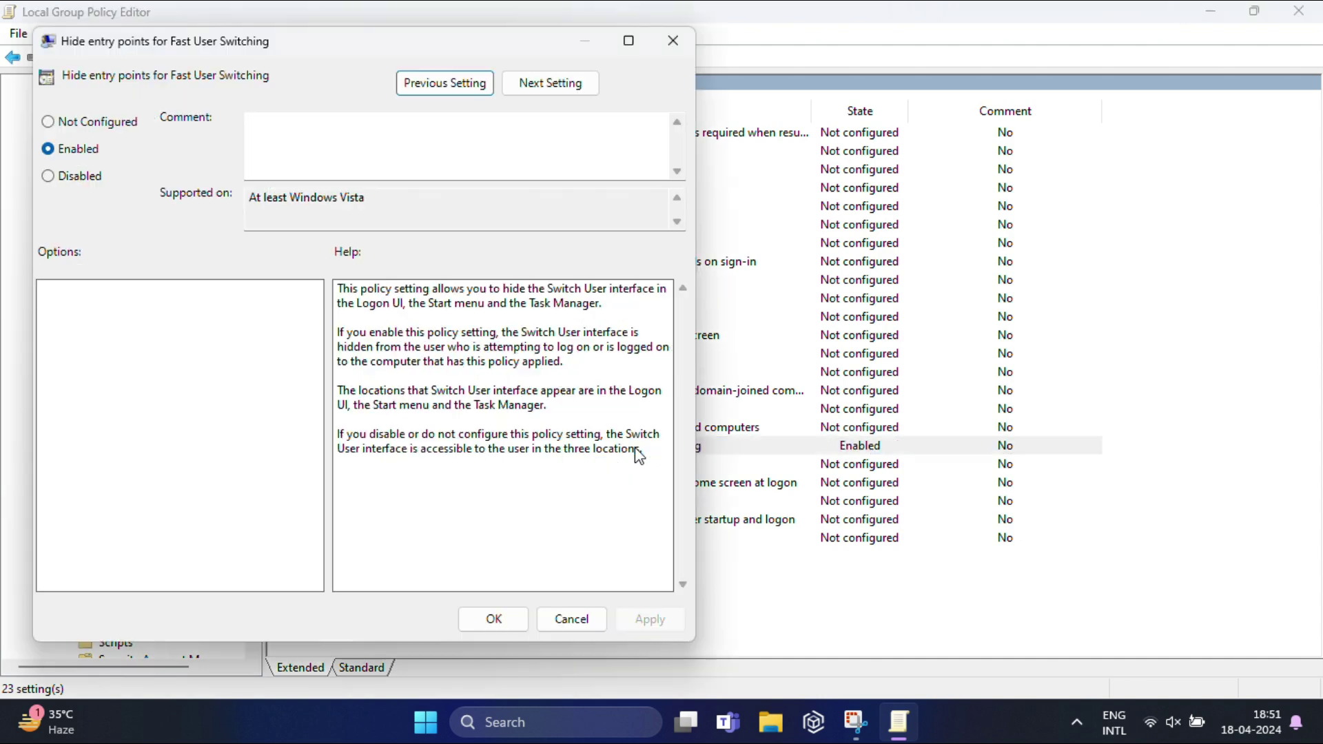
drag(407, 51, 618, 71)
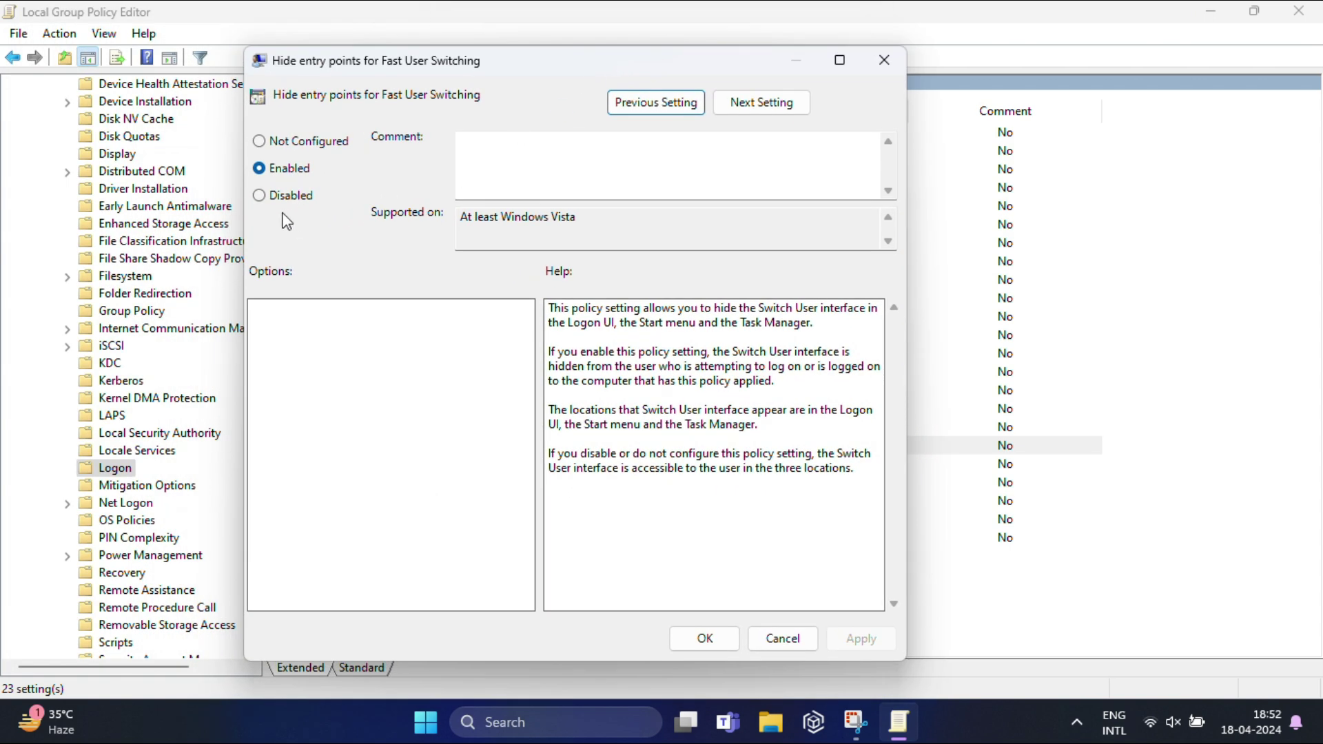
click(260, 196)
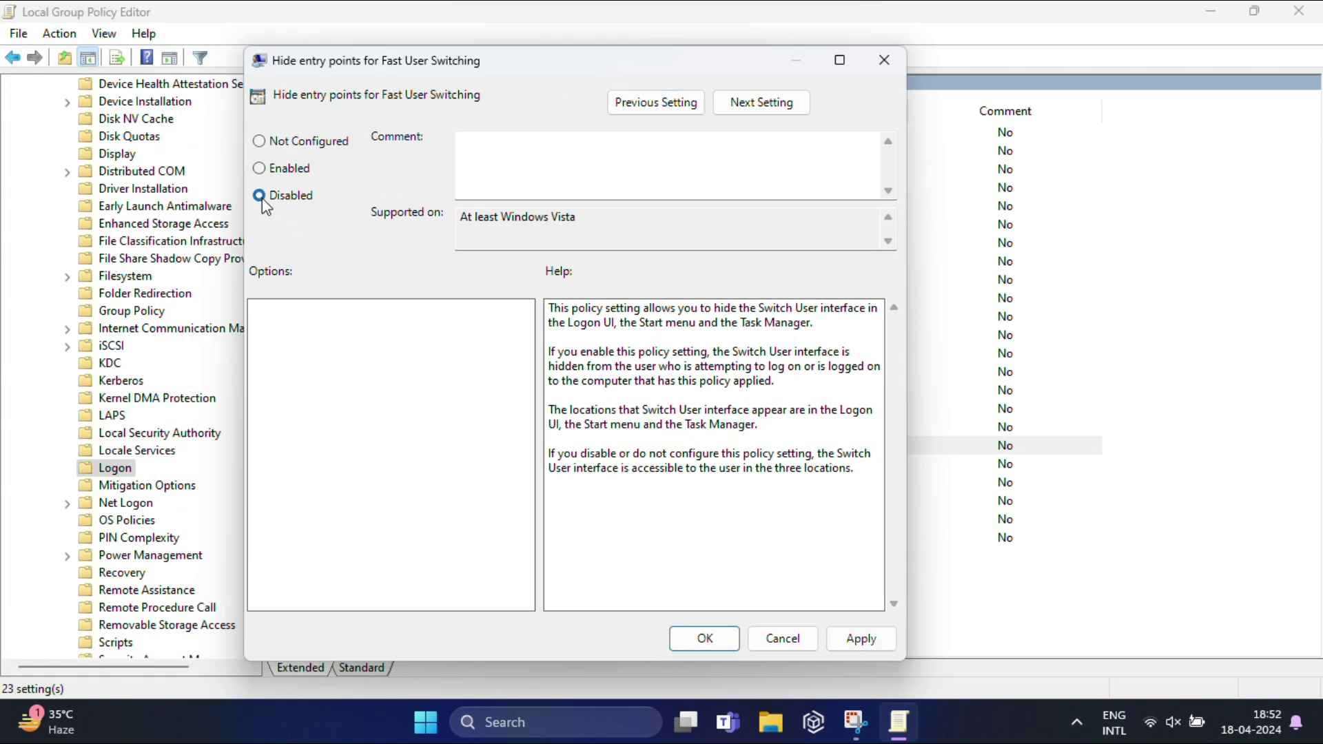
click(870, 640)
click(710, 640)
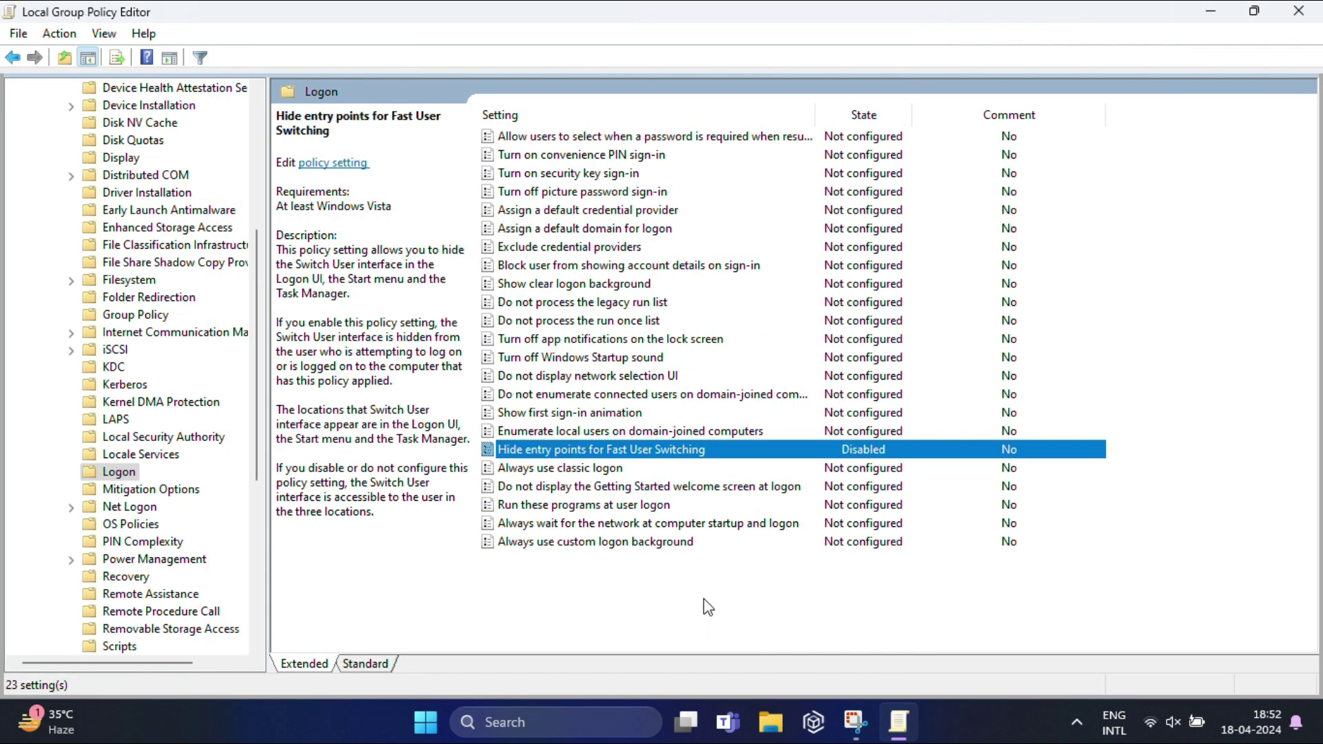
click(1302, 13)
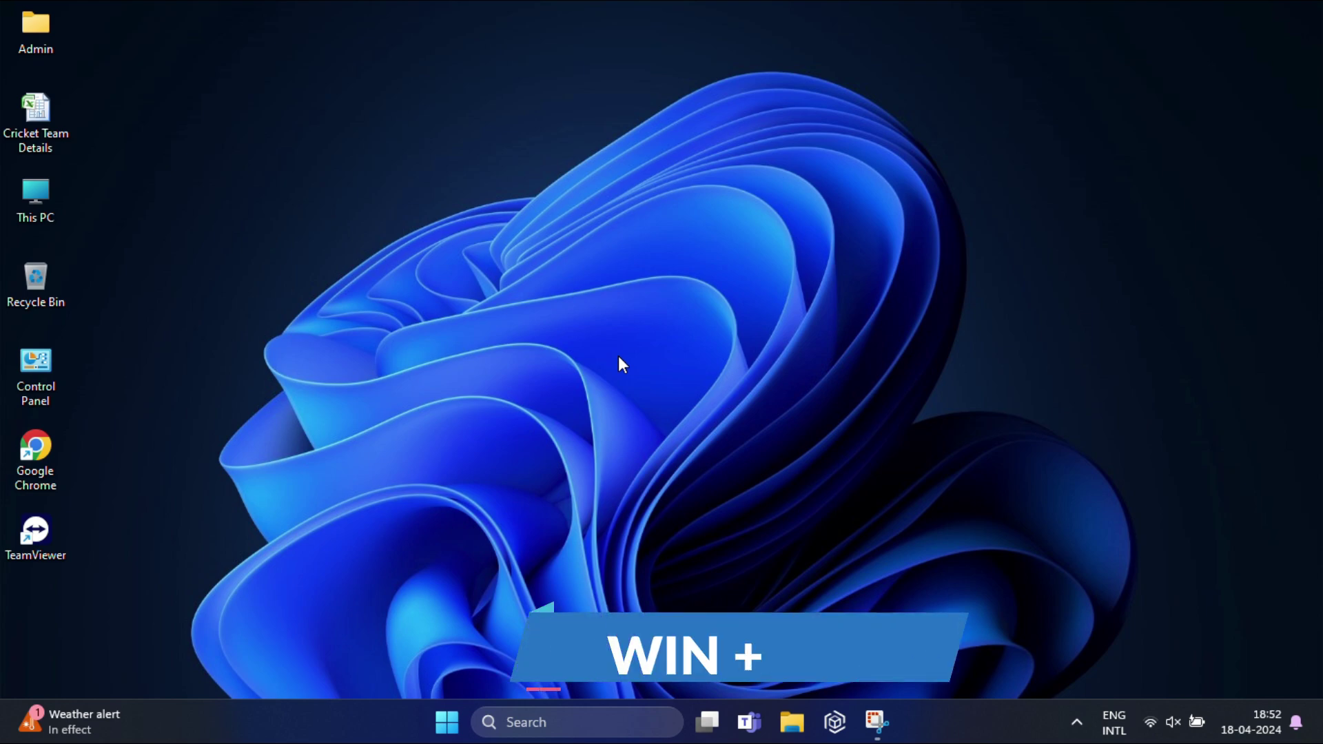
- Run regedit from the Run box to open Registry Editor
key(super+r)
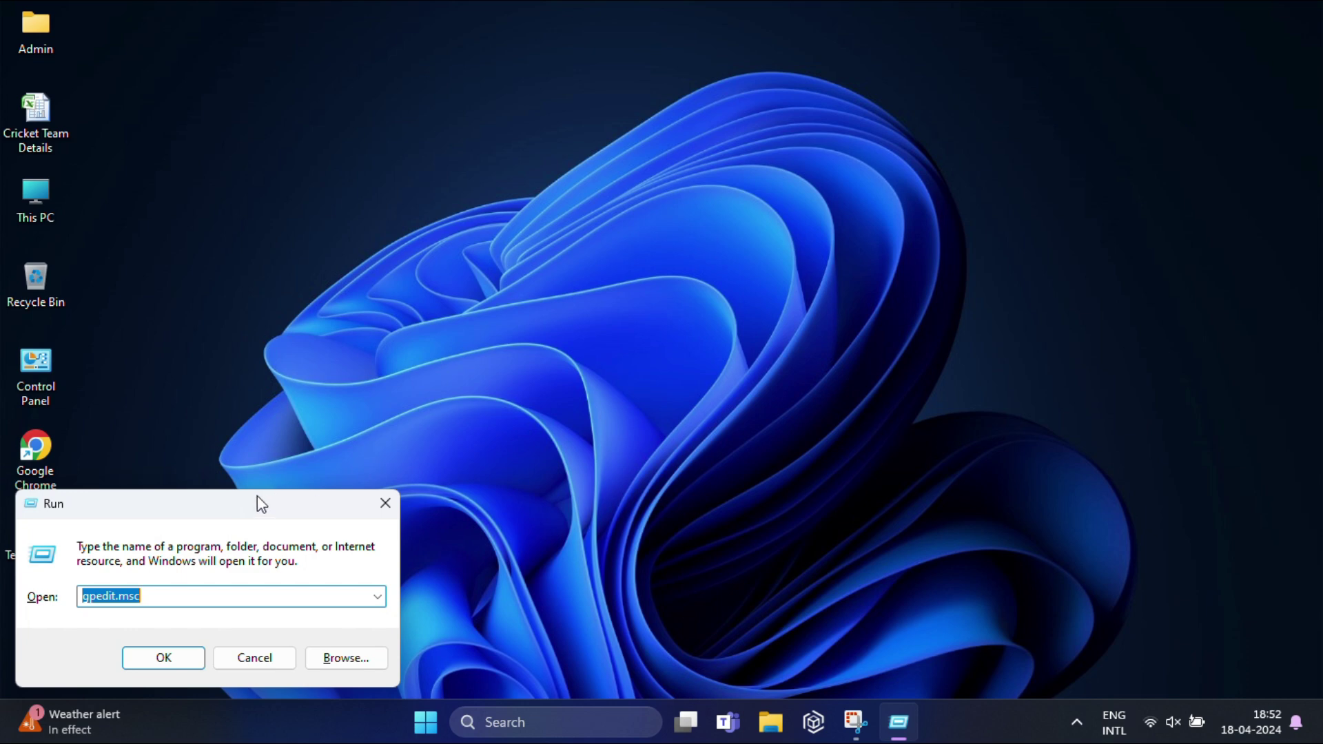
drag(257, 502, 369, 434)
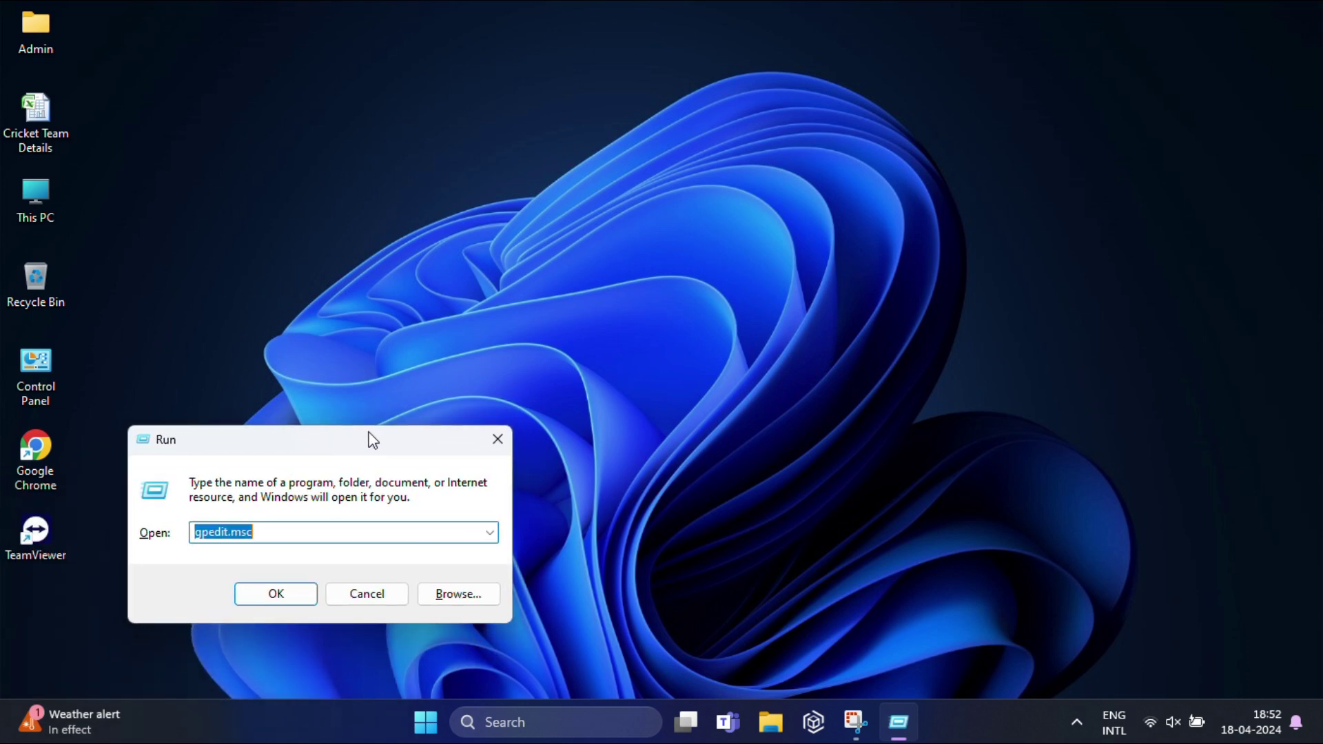
text(re)
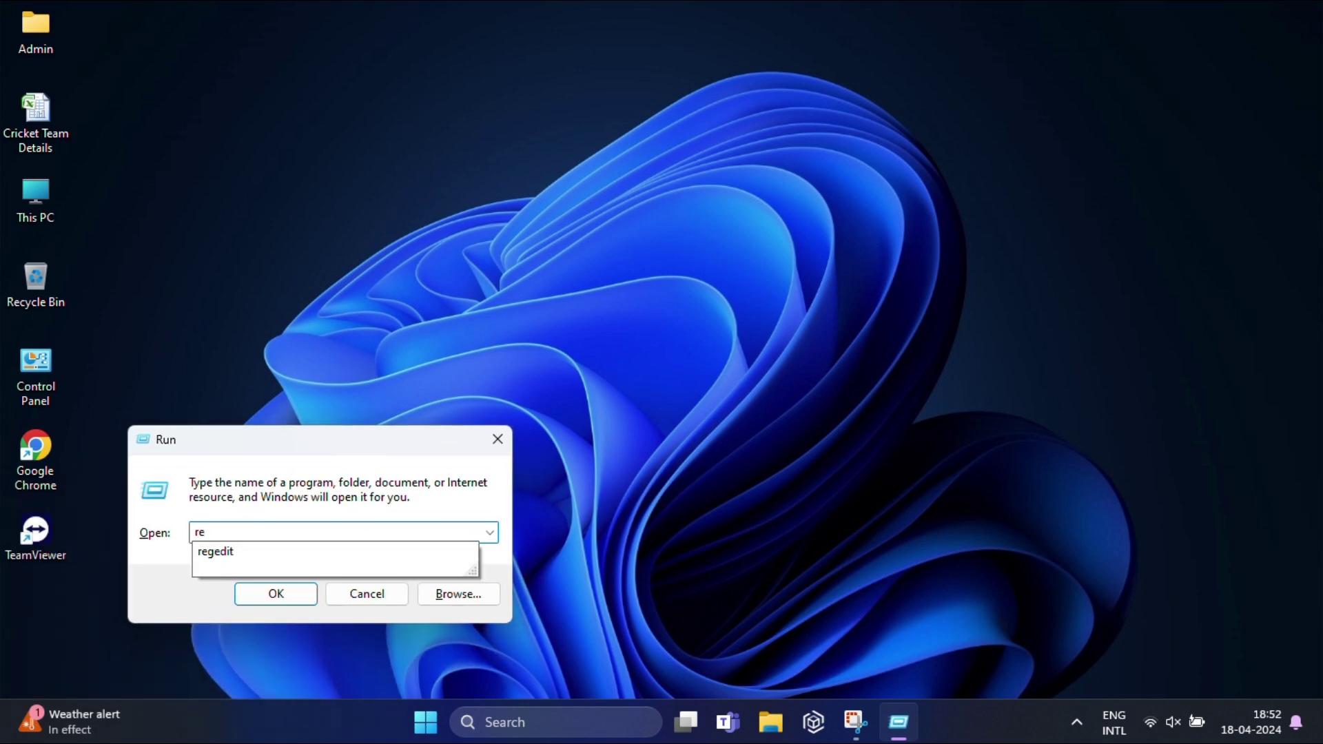
text(gedit)
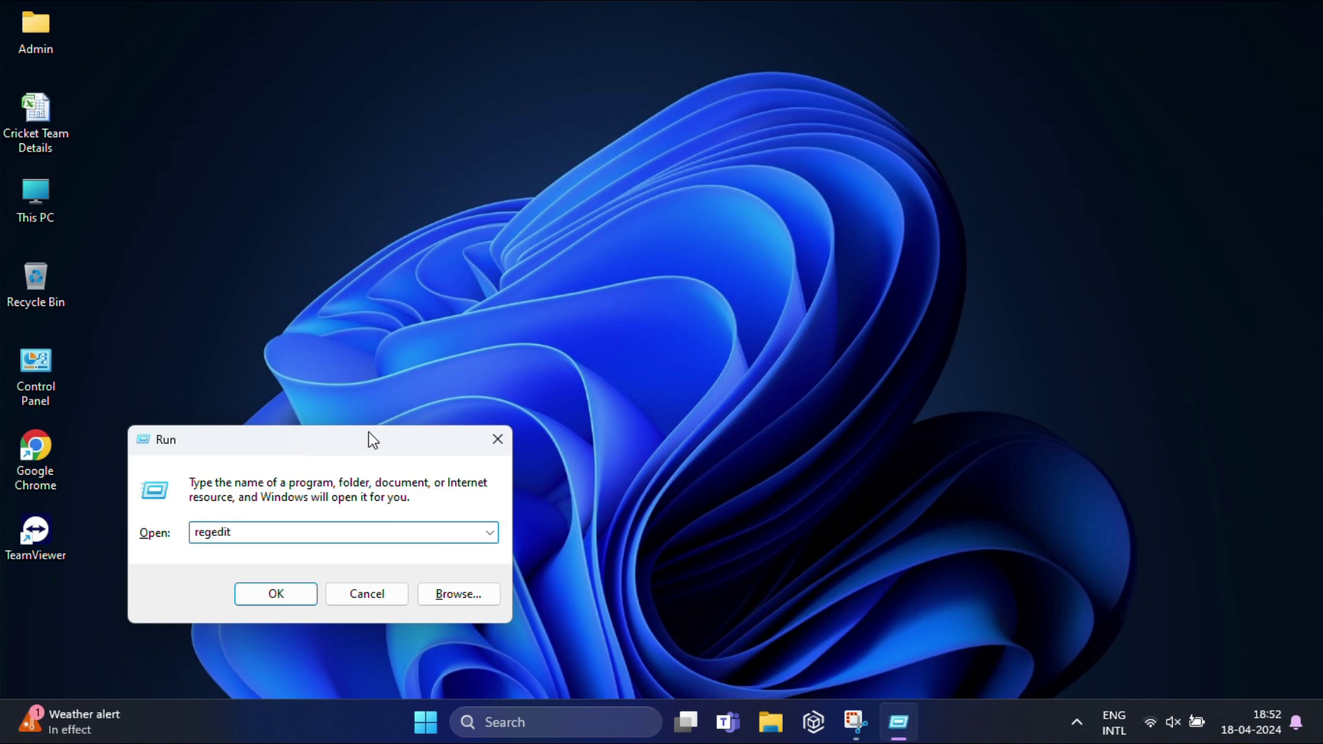
key(Return)
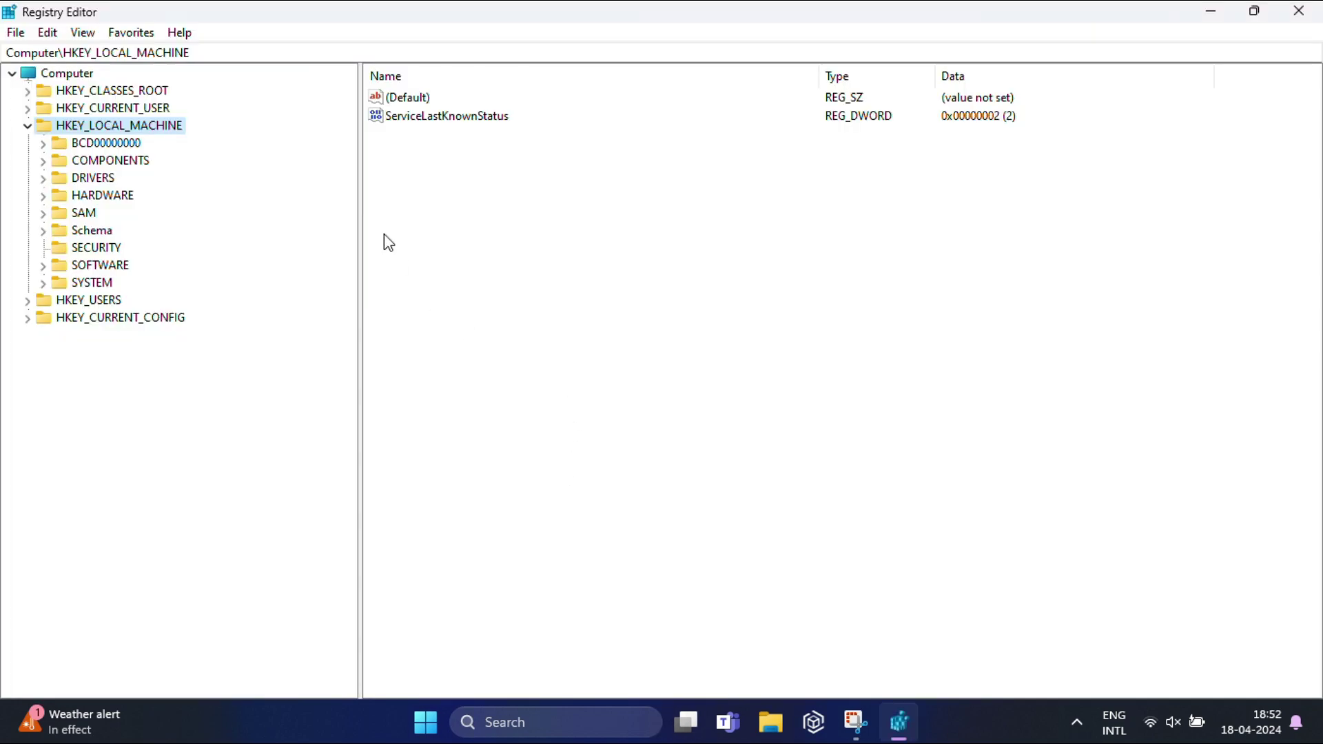
- Expand HKEY_LOCAL_MACHINE, then SOFTWARE, then Microsoft in the registry tree
click(29, 126)
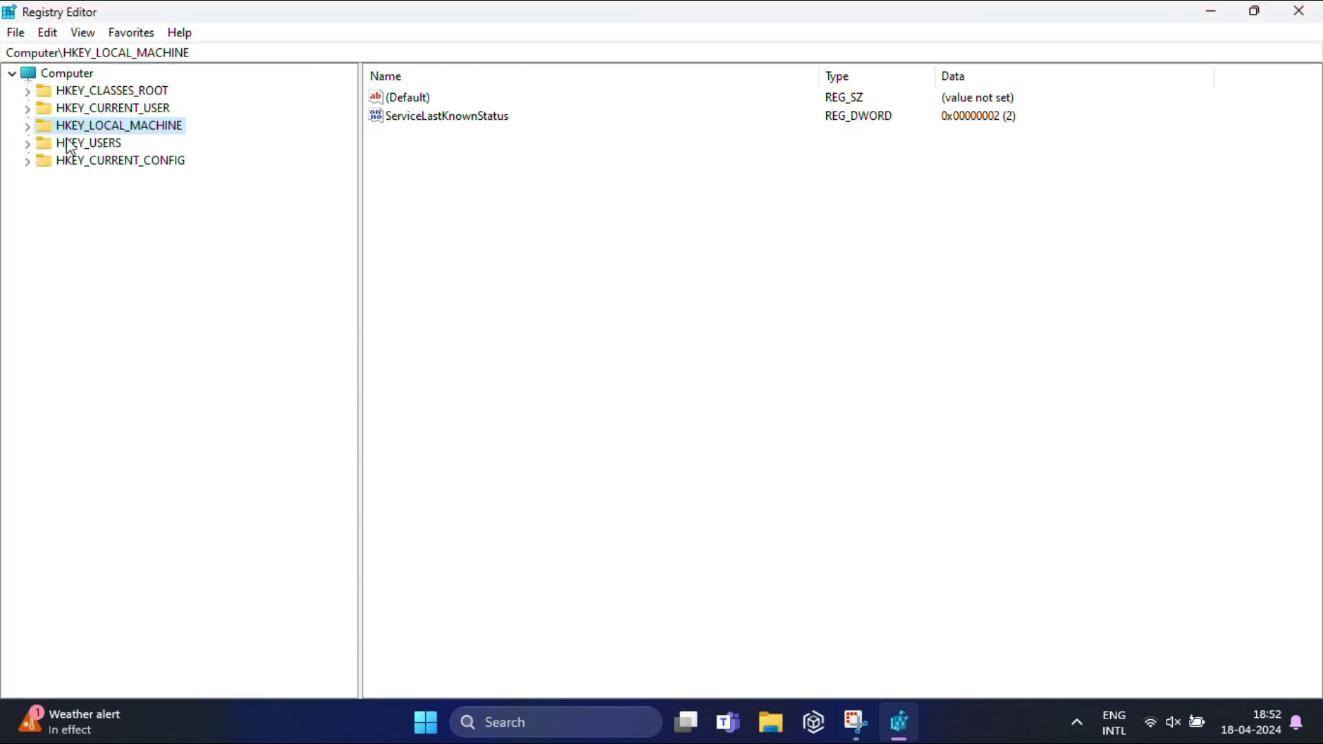
click(26, 126)
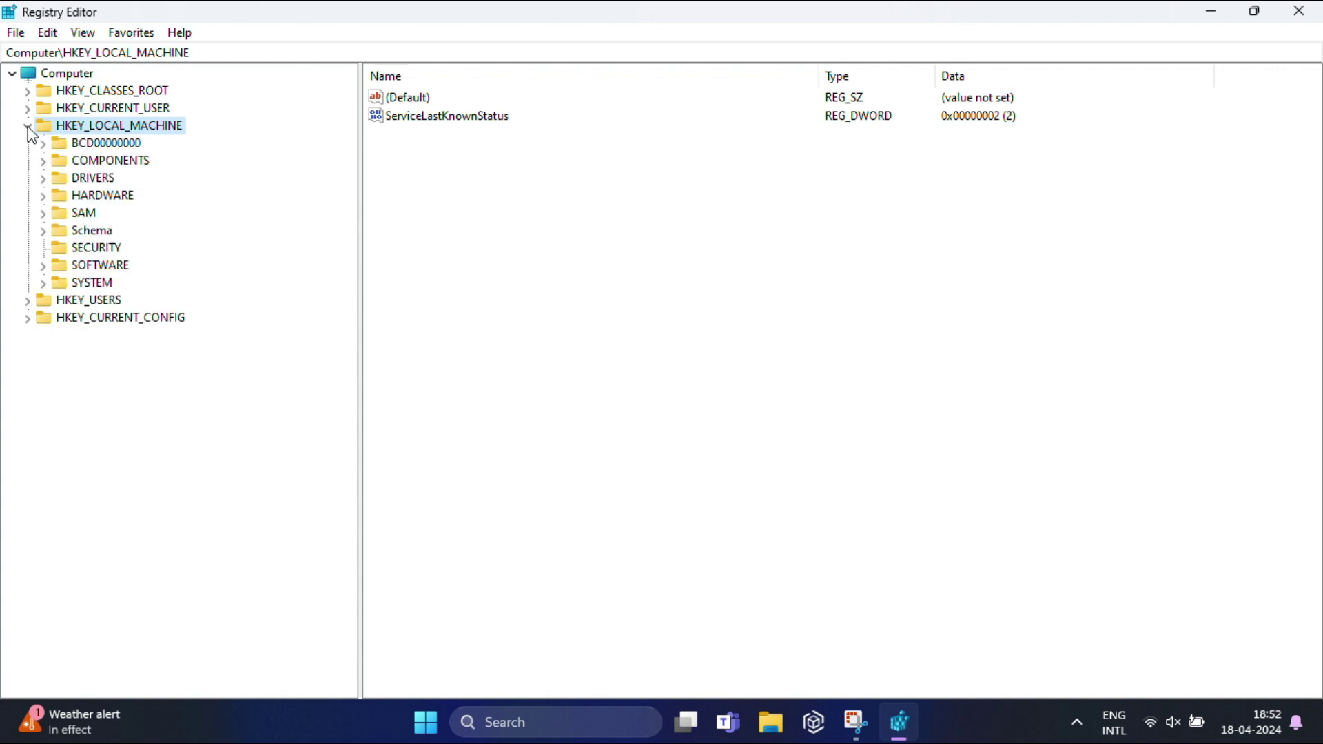
click(44, 266)
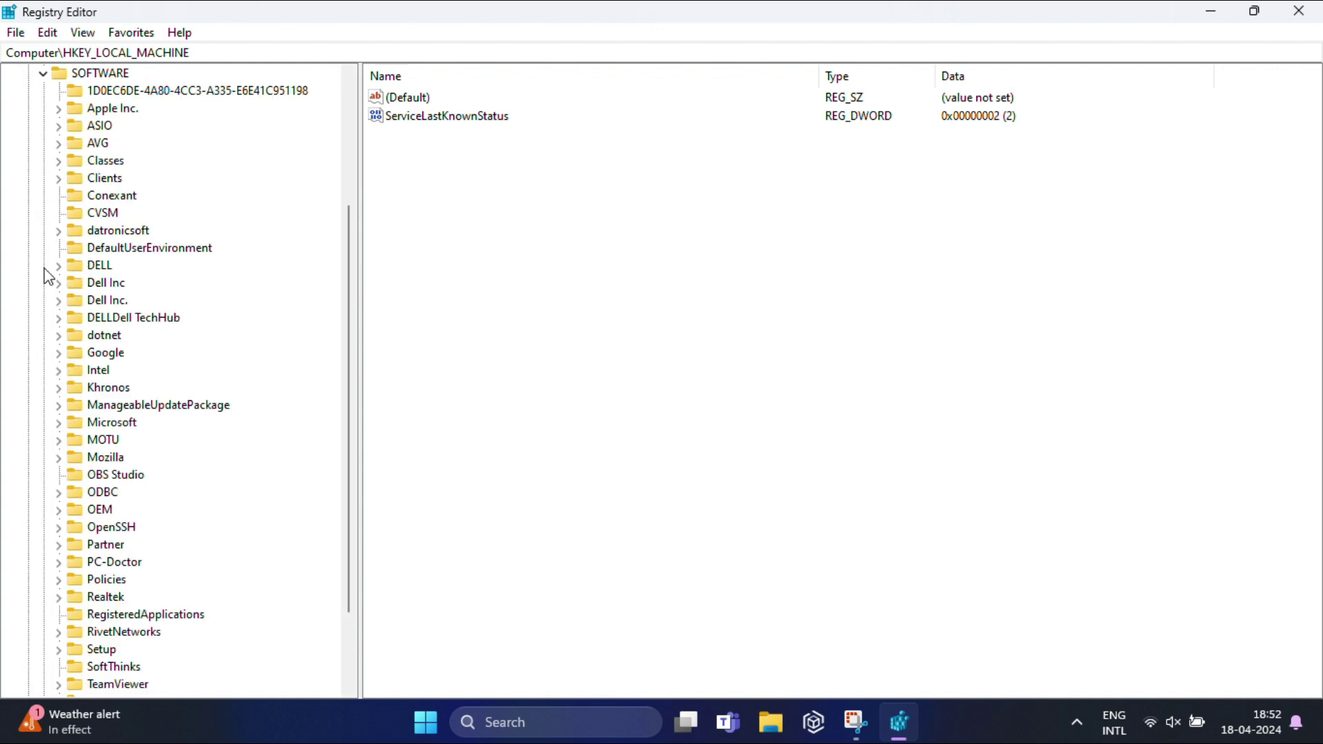
scroll(157, 339, down, 2)
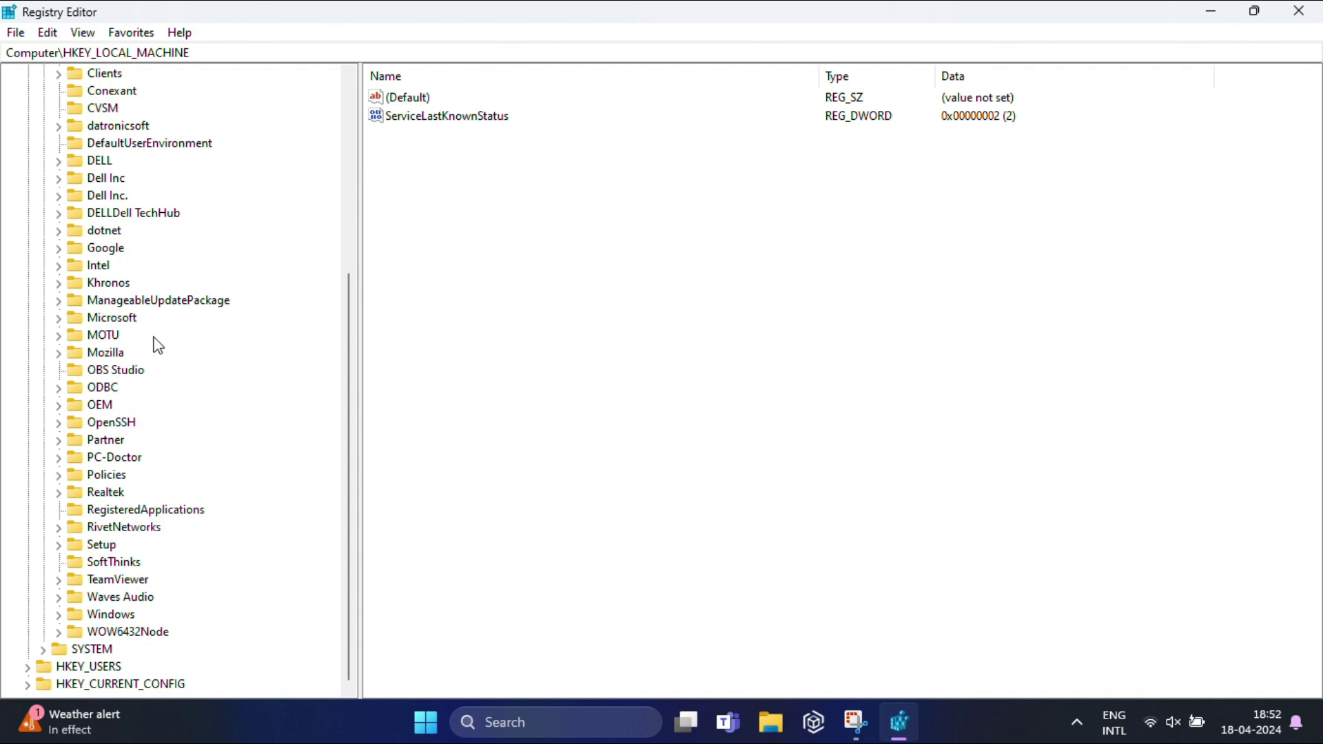
scroll(157, 341, up, 2)
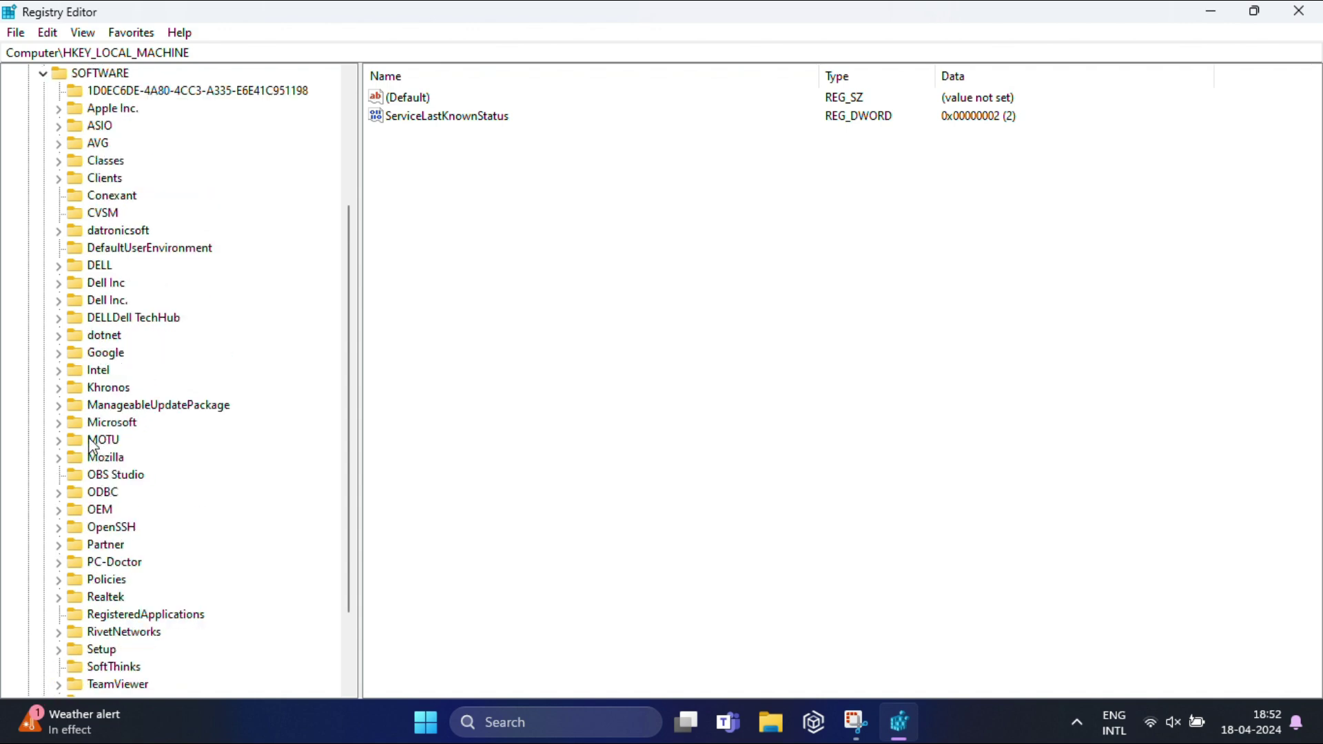
click(58, 422)
scroll(206, 337, down, 3)
scroll(207, 332, down, 12)
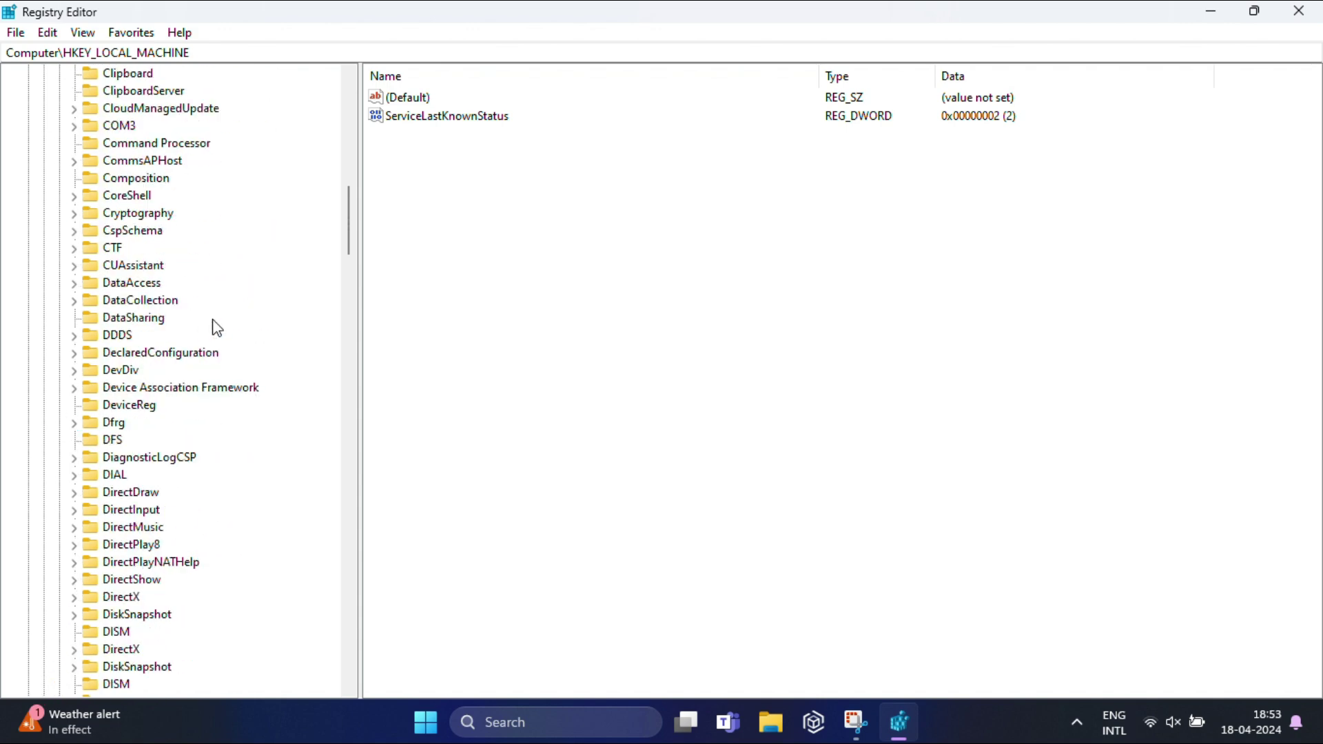
drag(348, 269, 290, 572)
- Expand Windows > CurrentVersion > Policies and select the System key to list its values
click(74, 494)
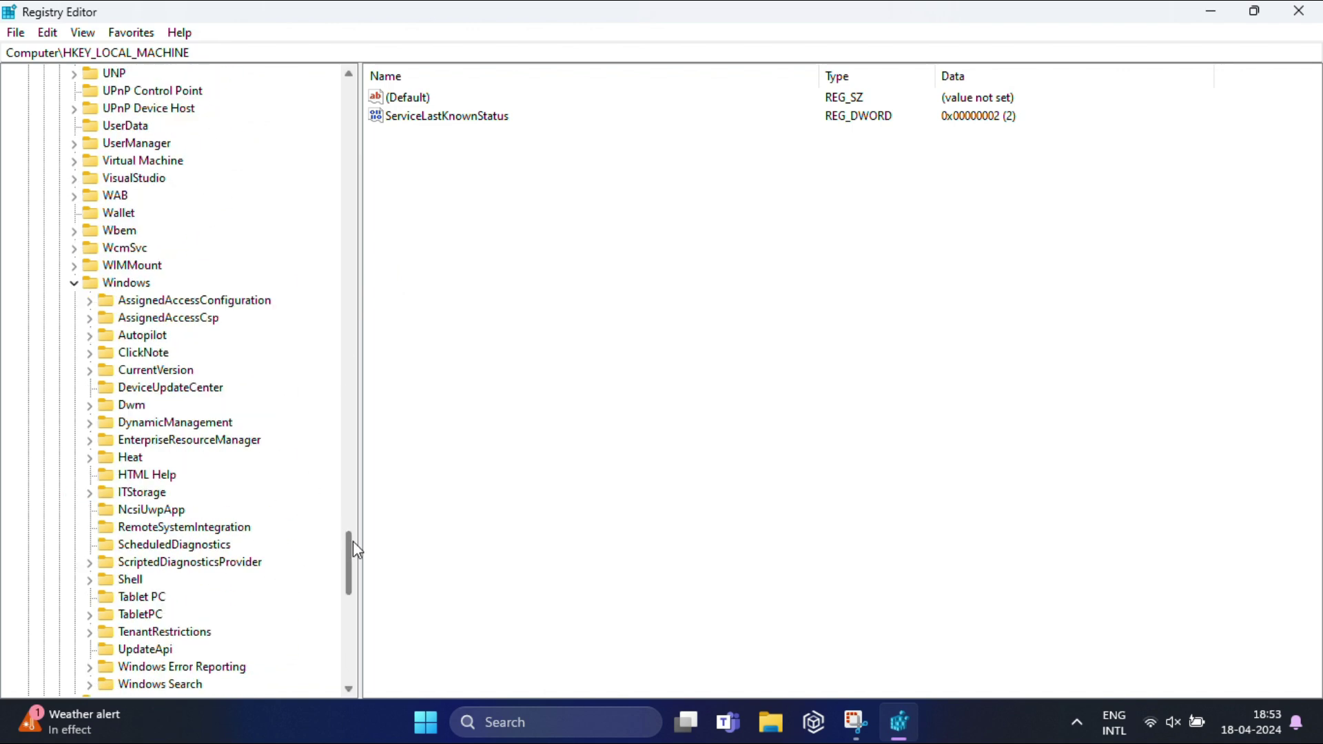
click(89, 370)
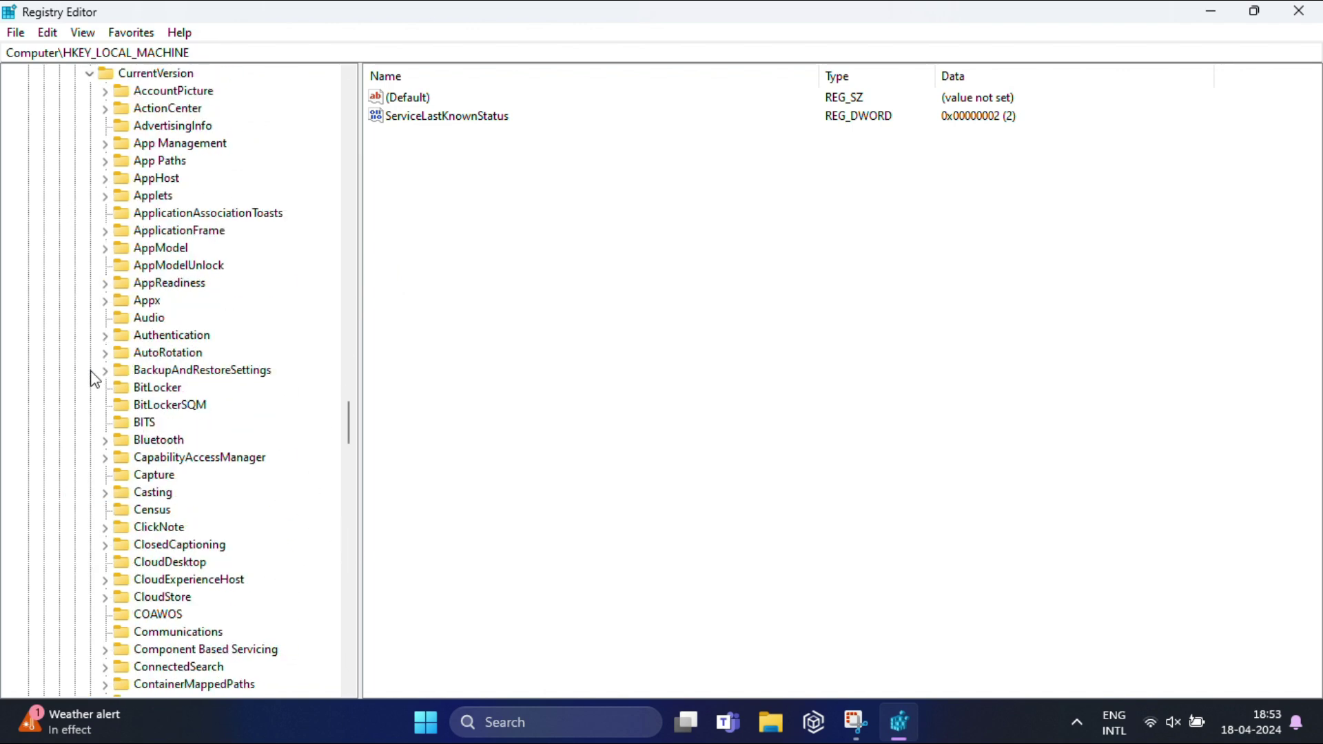
click(150, 371)
text(pol)
scroll(175, 353, up, 20)
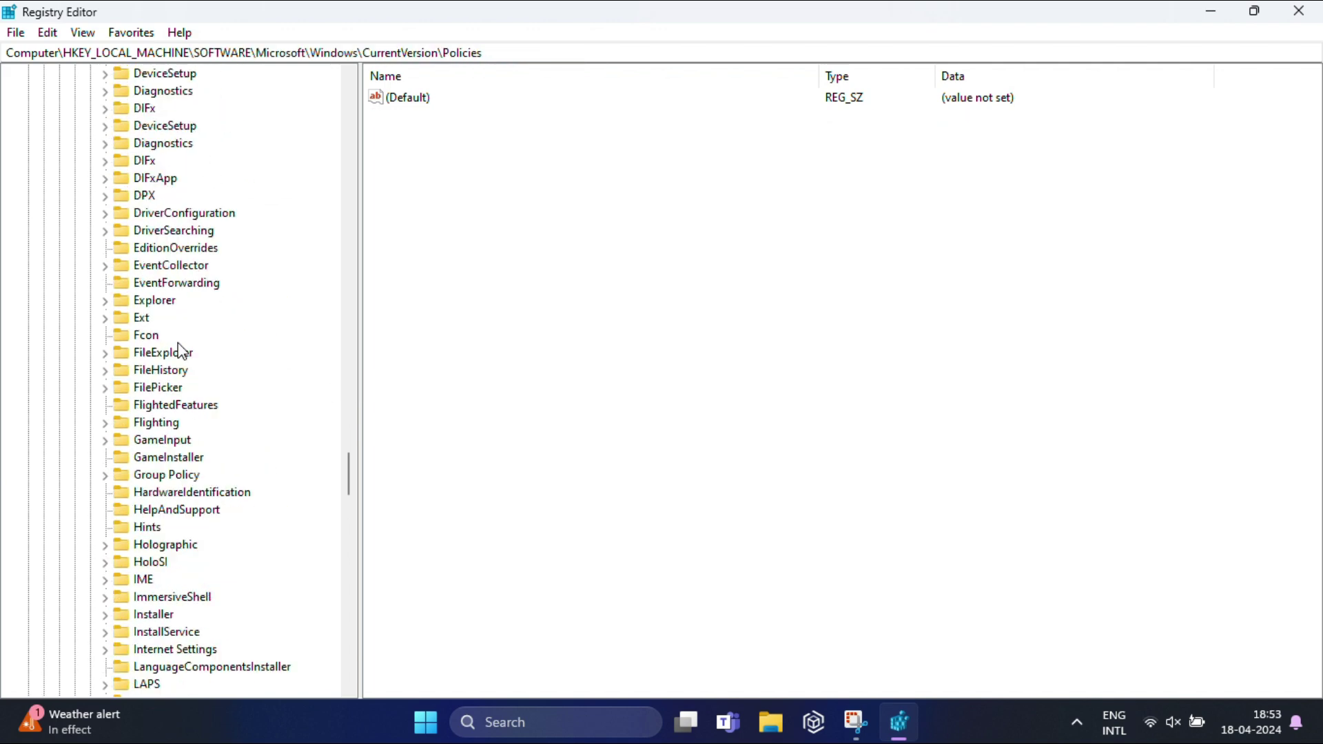
scroll(180, 351, up, 5)
scroll(181, 352, down, 20)
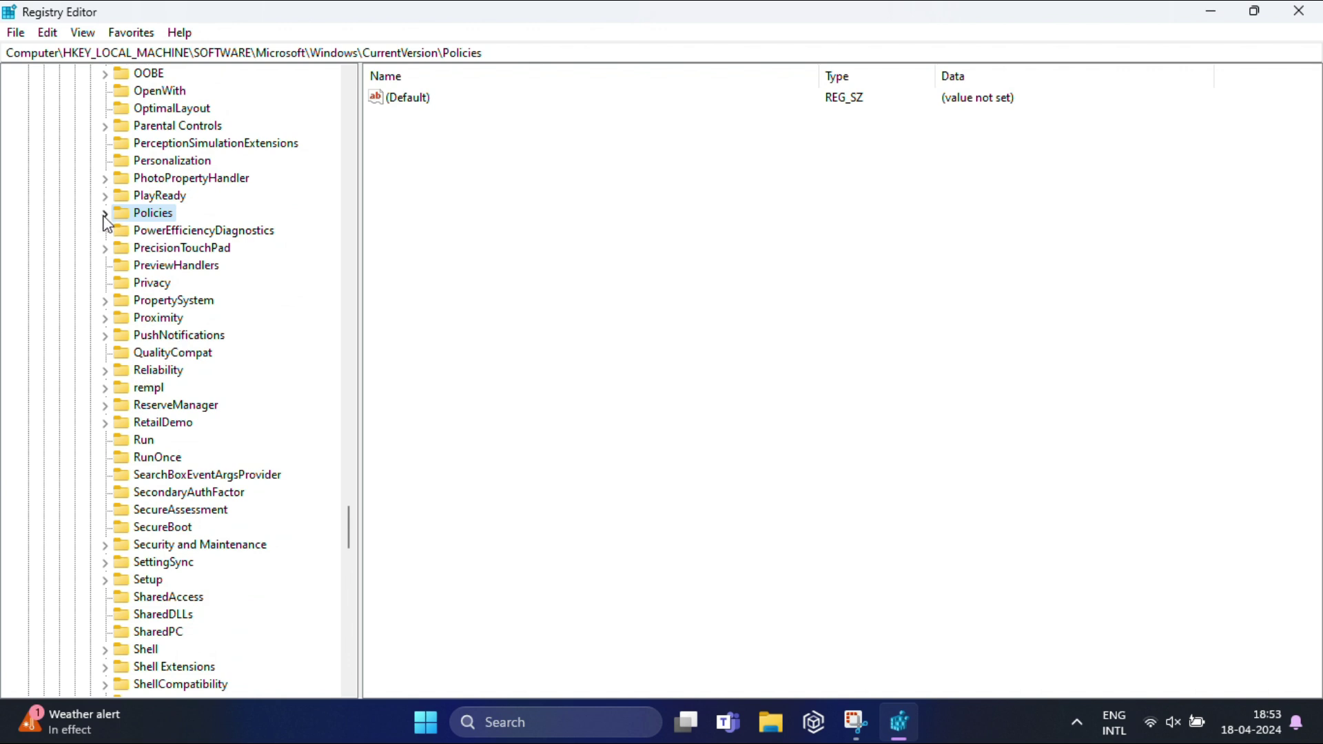
click(104, 214)
click(167, 352)
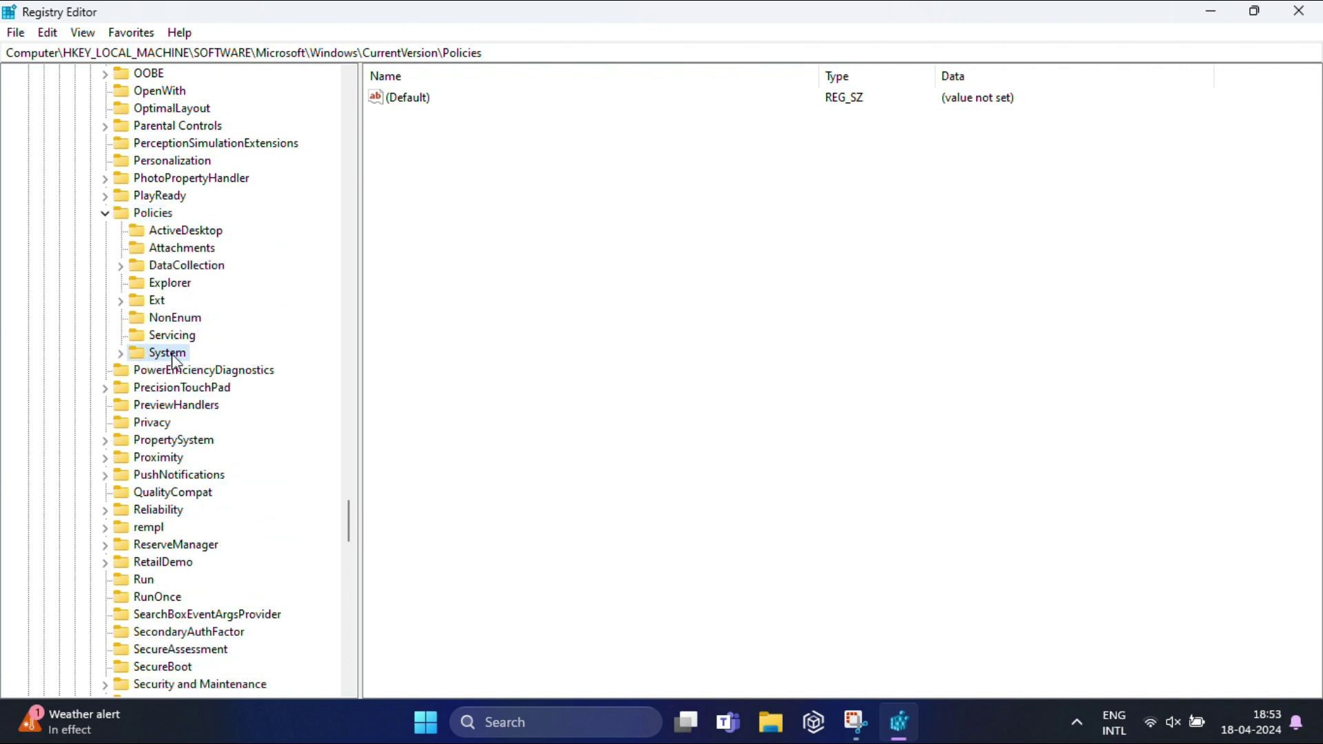
click(541, 594)
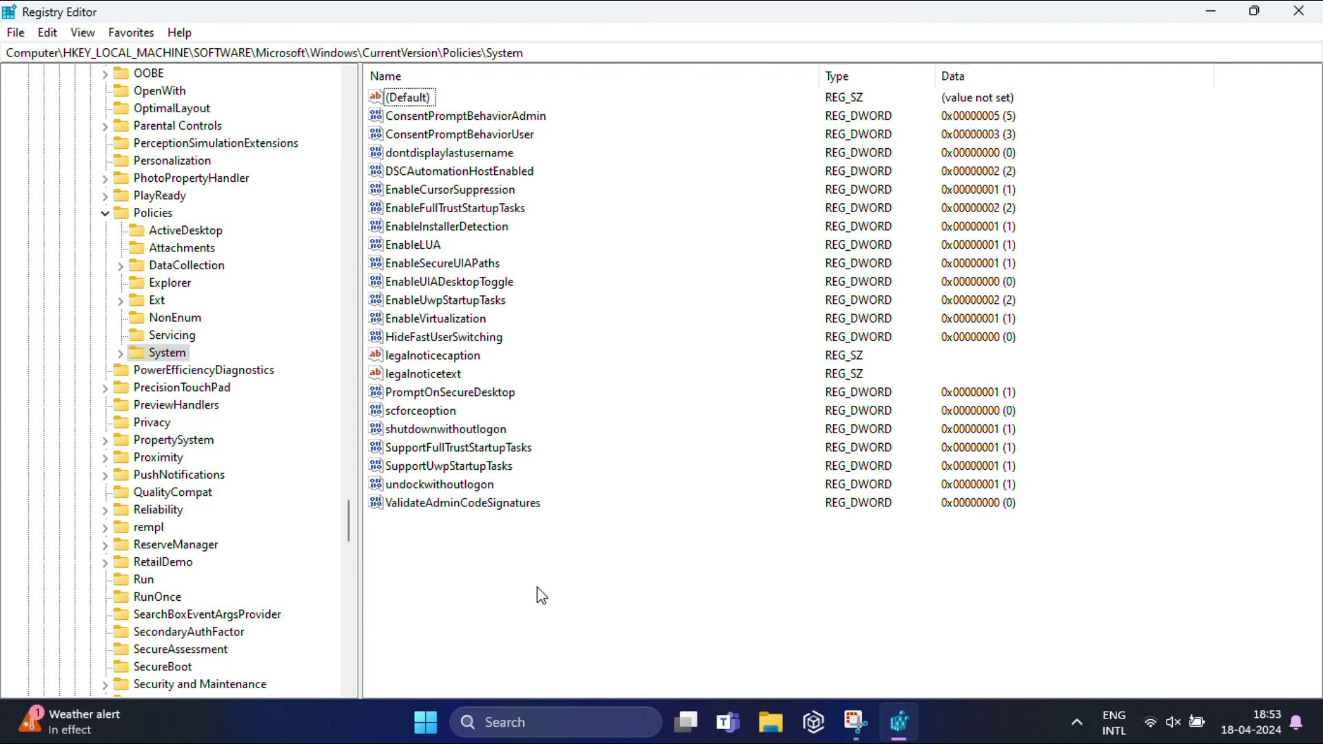
- Create a new DWORD (32-bit) value named HideFastUserSwitching in the System key
right_click(541, 594)
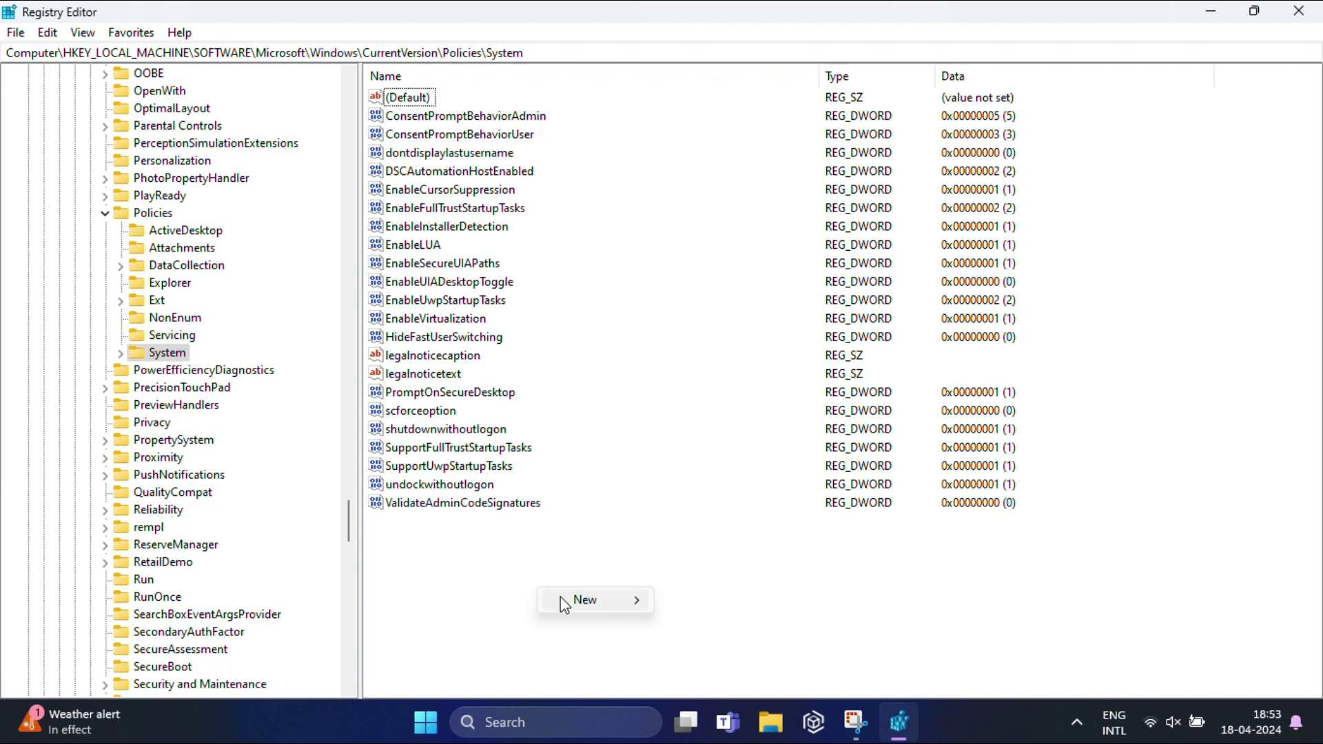
mouse_move(563, 605)
click(749, 537)
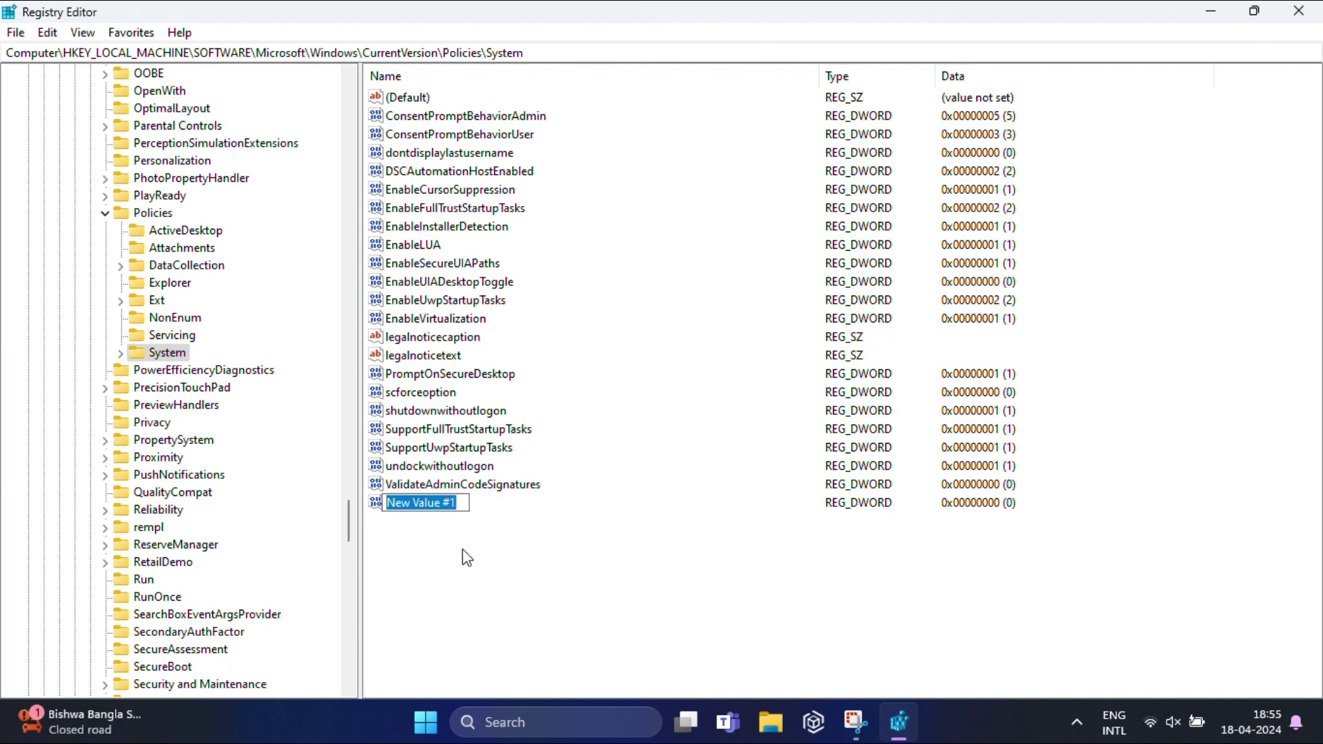
text(HideFastUserSwitching)
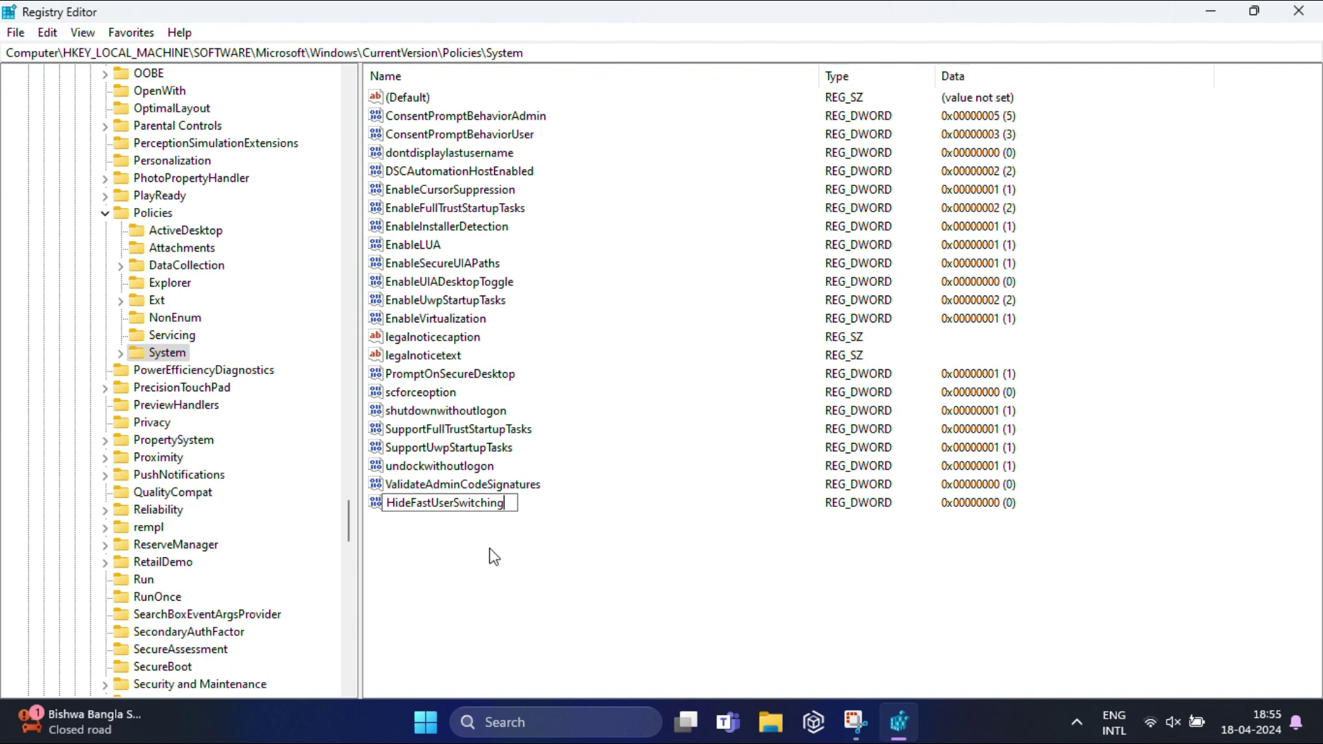
key(Return)
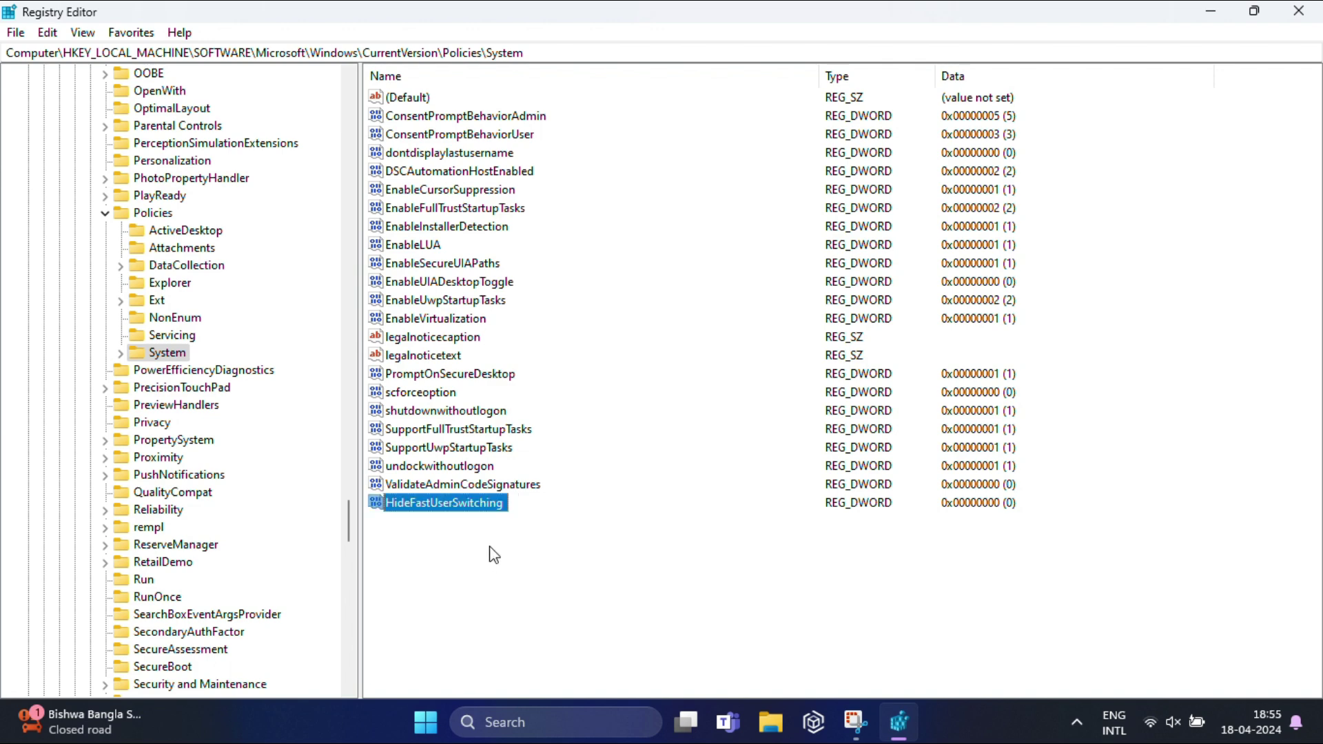
- Set HideFastUserSwitching's value data to 0, save it, and close Registry Editor
double_click(486, 508)
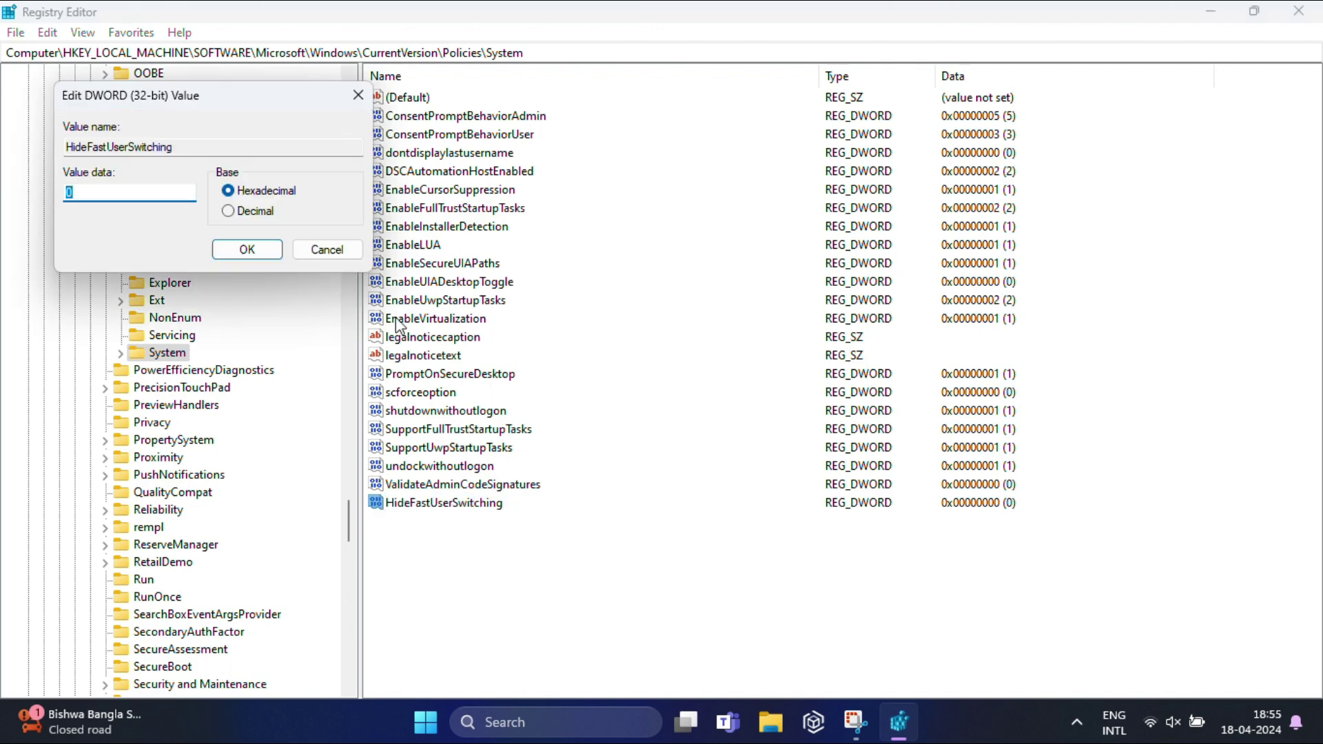
drag(233, 97, 373, 97)
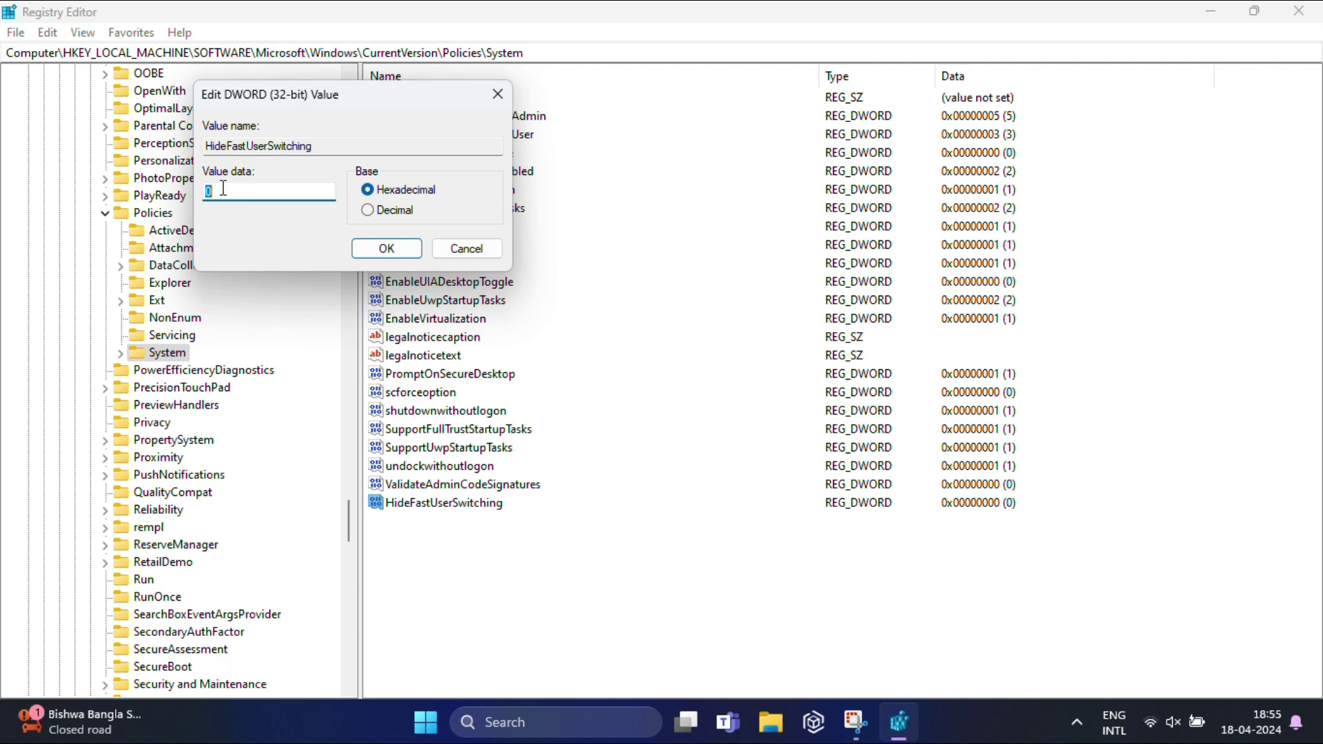
text(0)
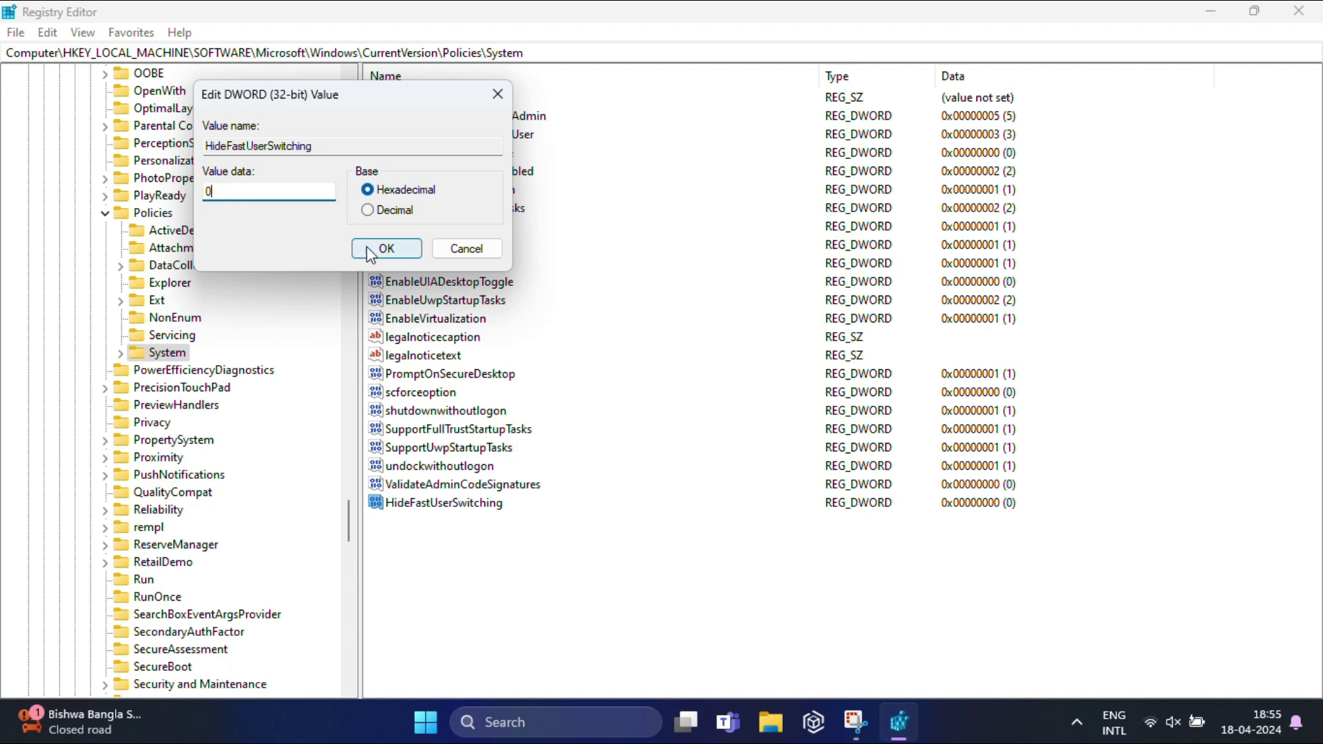
click(407, 254)
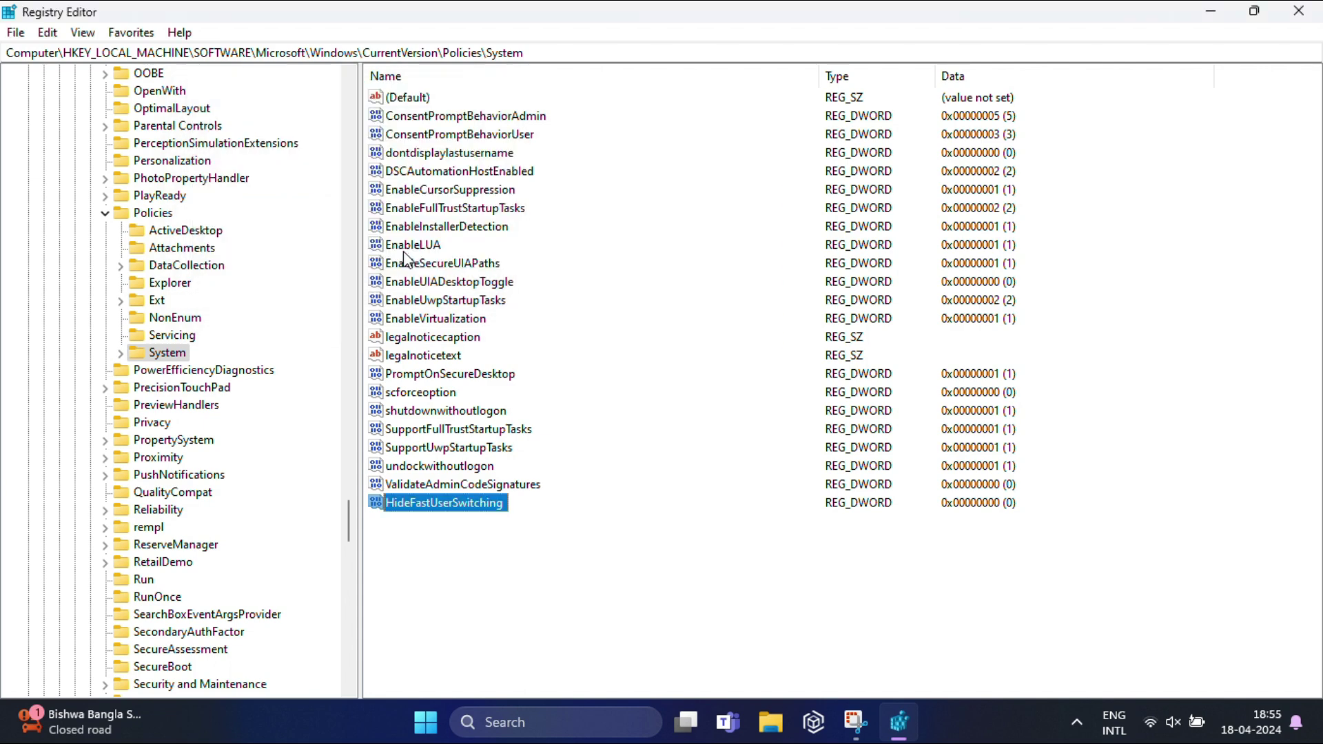
click(1300, 16)
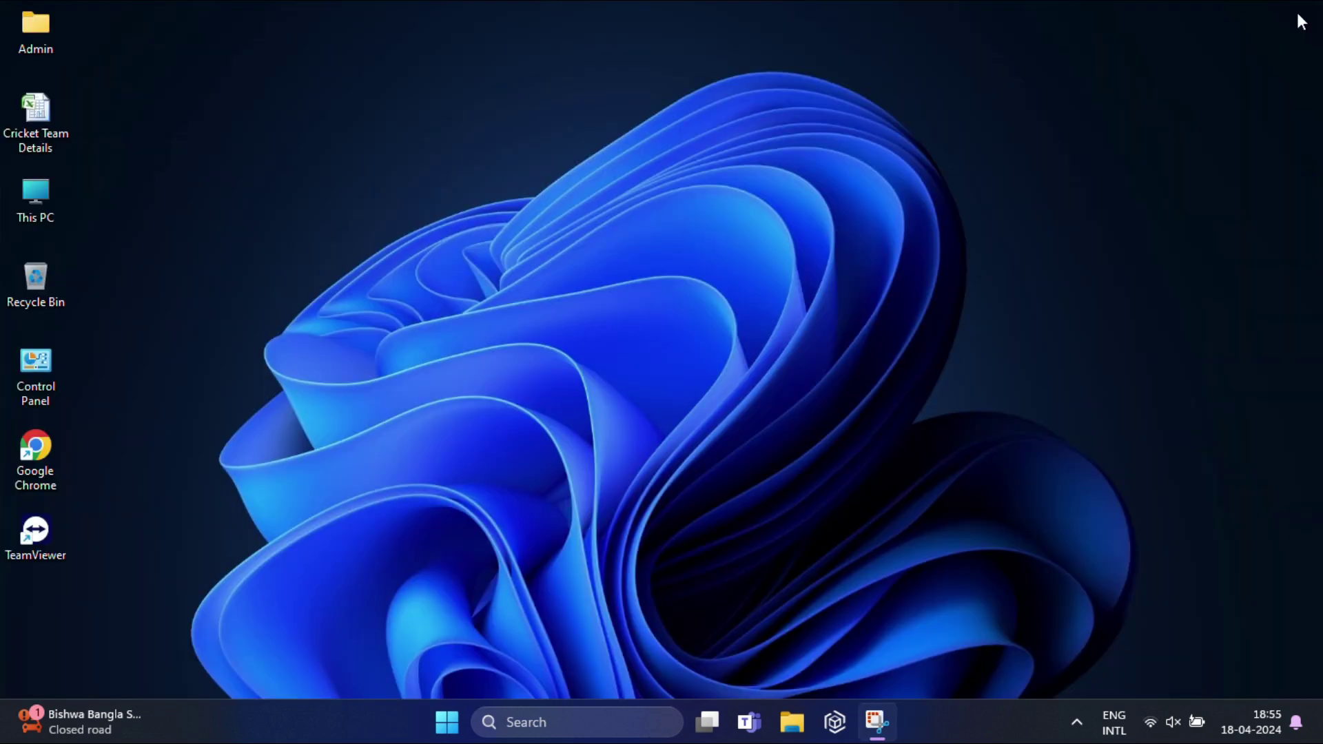
click(445, 729)
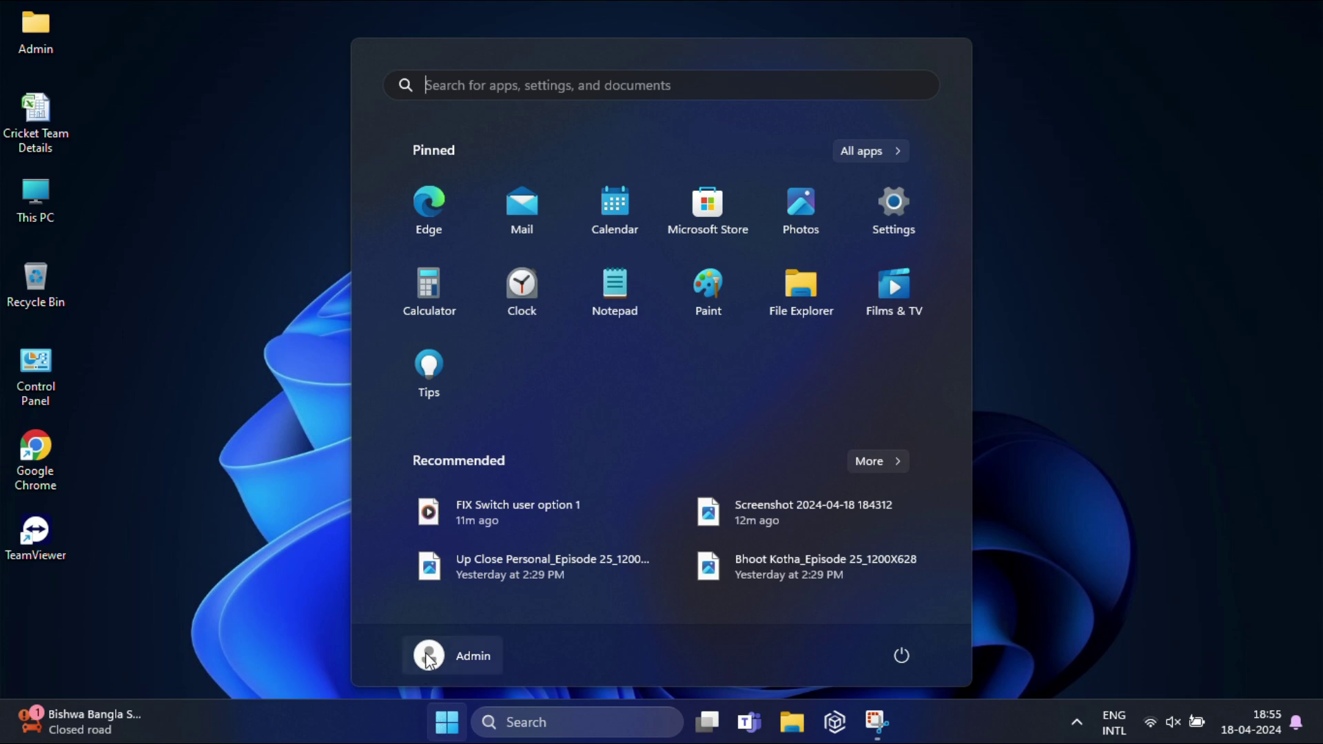
click(431, 659)
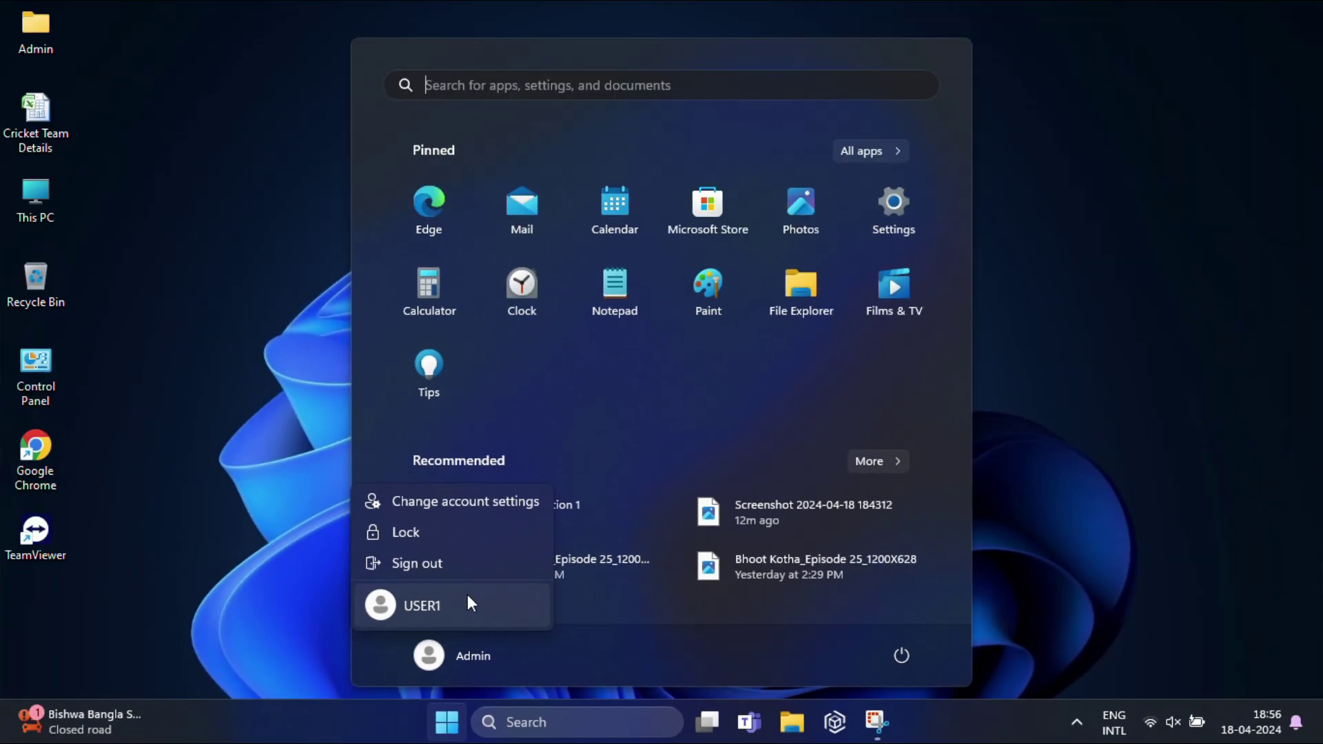
click(1074, 365)
click(1072, 364)
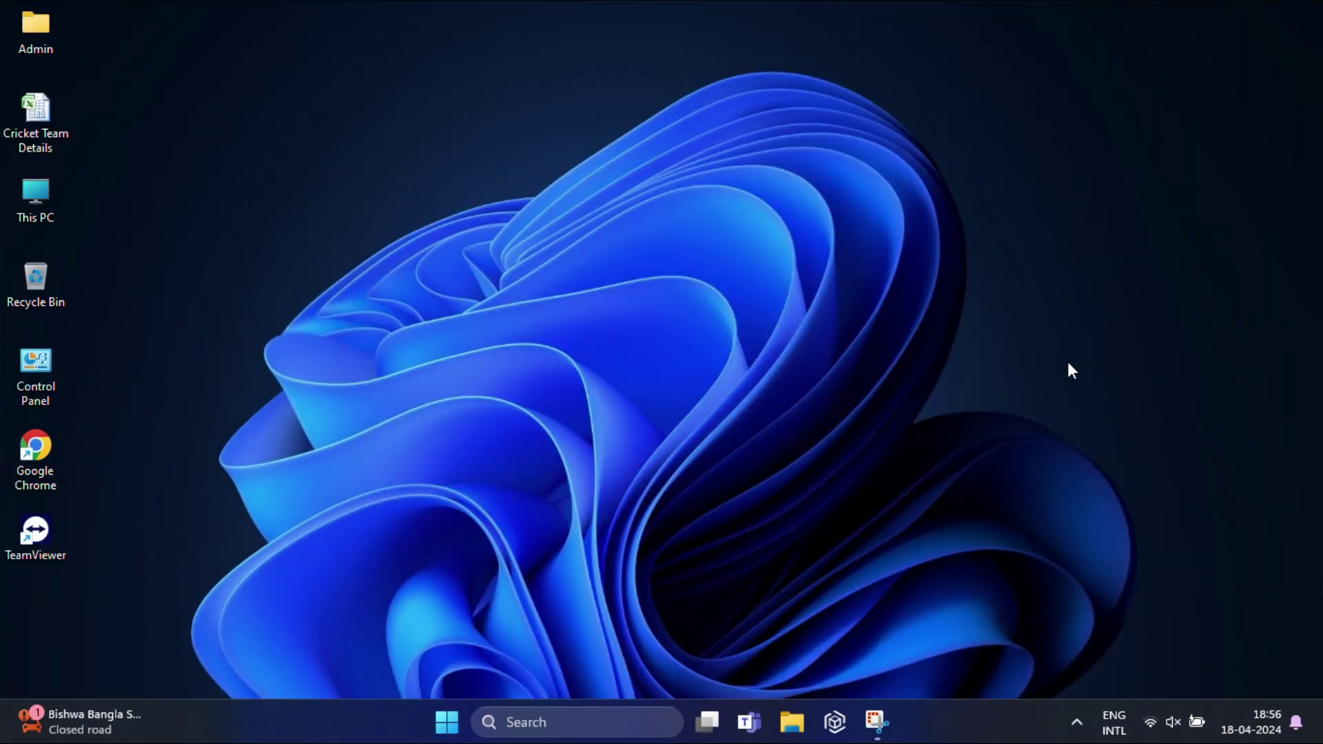